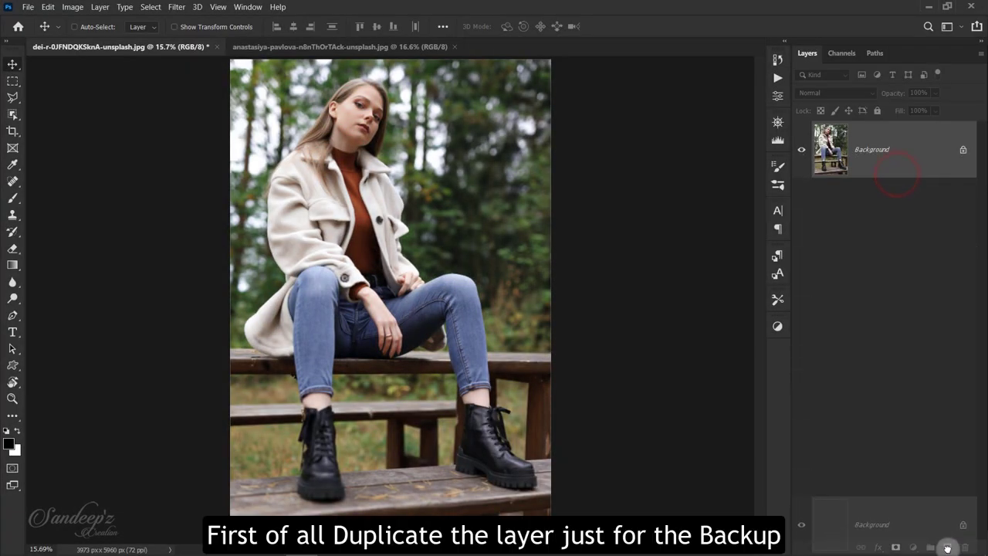
Duplicate the Background layer and convert the image to Lab Color without flattening
{"action": "left_click_drag", "start_coordinate": [897, 176], "coordinate": [947, 547]}
{"action": "left_click", "coordinate": [73, 7]}
{"action": "mouse_move", "coordinate": [81, 20]}
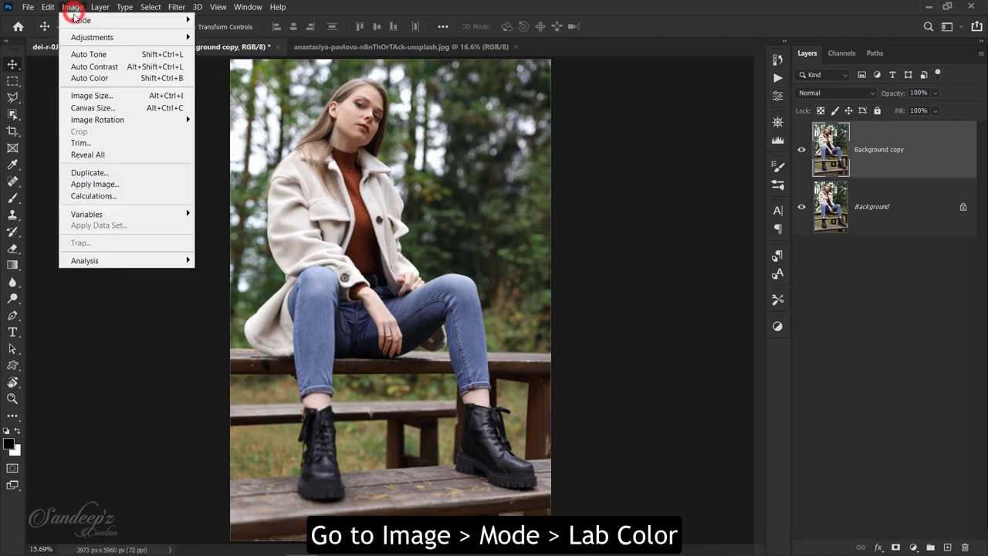
{"action": "left_click", "coordinate": [210, 91]}
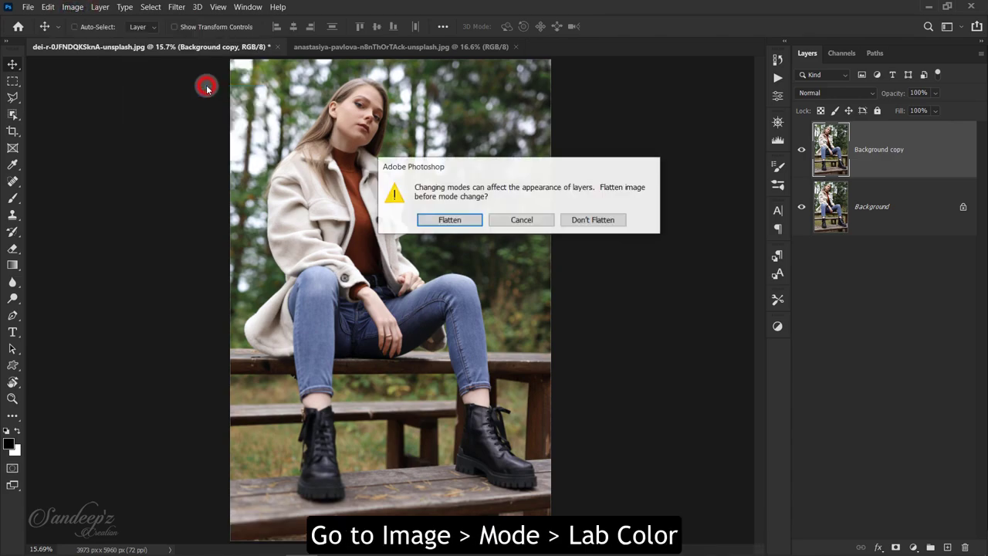
{"action": "left_click", "coordinate": [580, 221]}
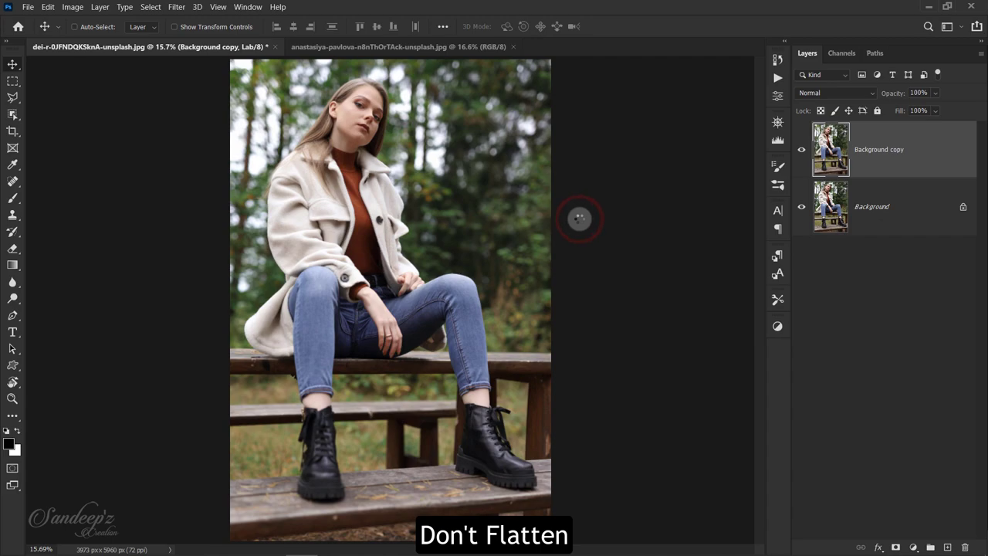
Copy the whole a channel and paste it into the b channel
{"action": "left_click", "coordinate": [837, 61]}
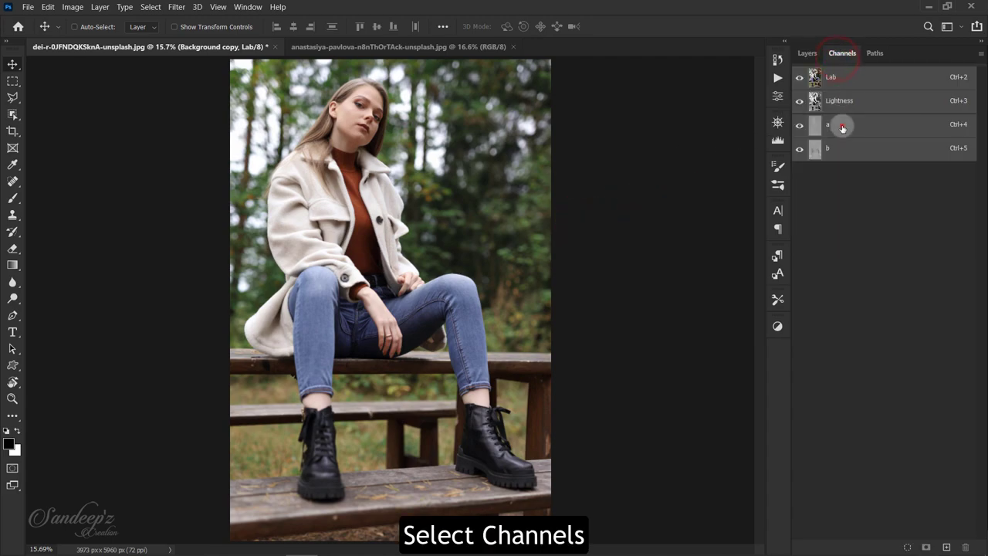
{"action": "left_click", "coordinate": [842, 127]}
{"action": "key", "text": "ctrl+a"}
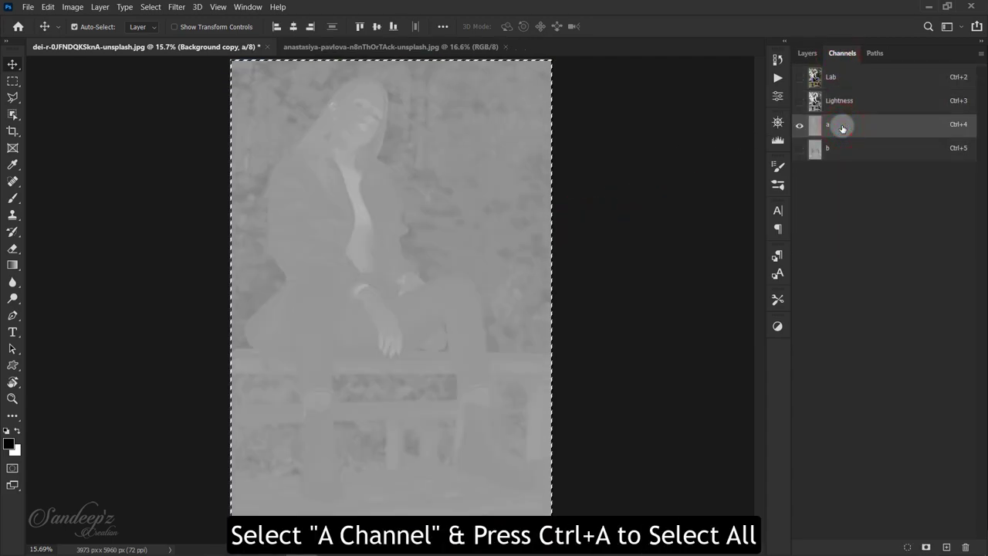
{"action": "key", "text": "ctrl+c"}
{"action": "left_click", "coordinate": [840, 145]}
{"action": "key", "text": "ctrl+v"}
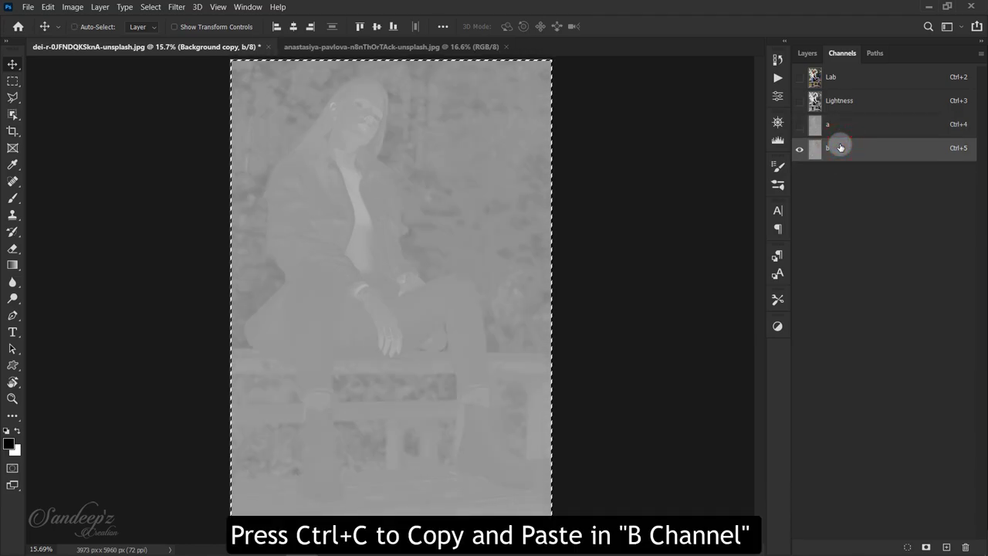
Deselect and convert the document back to RGB Color without flattening
{"action": "left_click", "coordinate": [802, 79]}
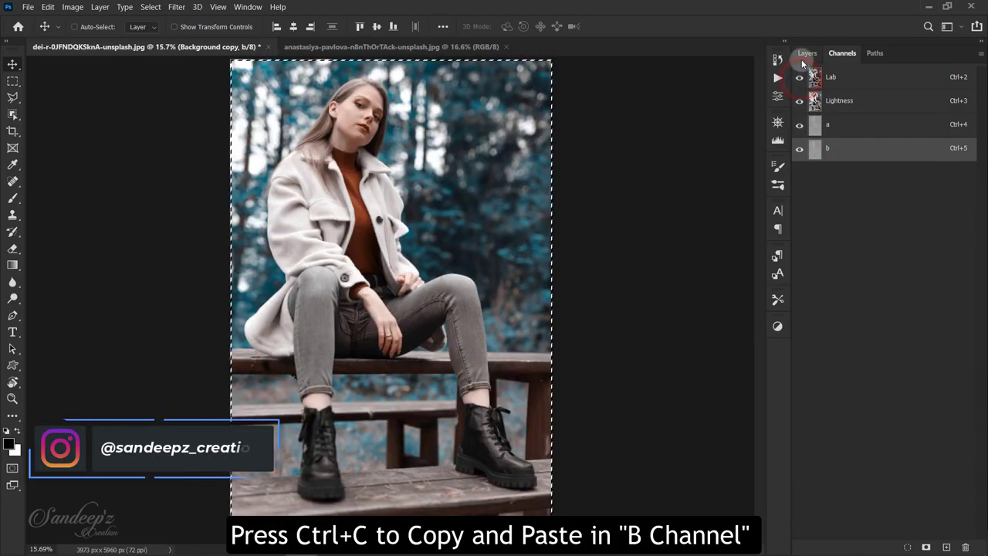
{"action": "left_click", "coordinate": [802, 59]}
{"action": "key", "text": "ctrl+d"}
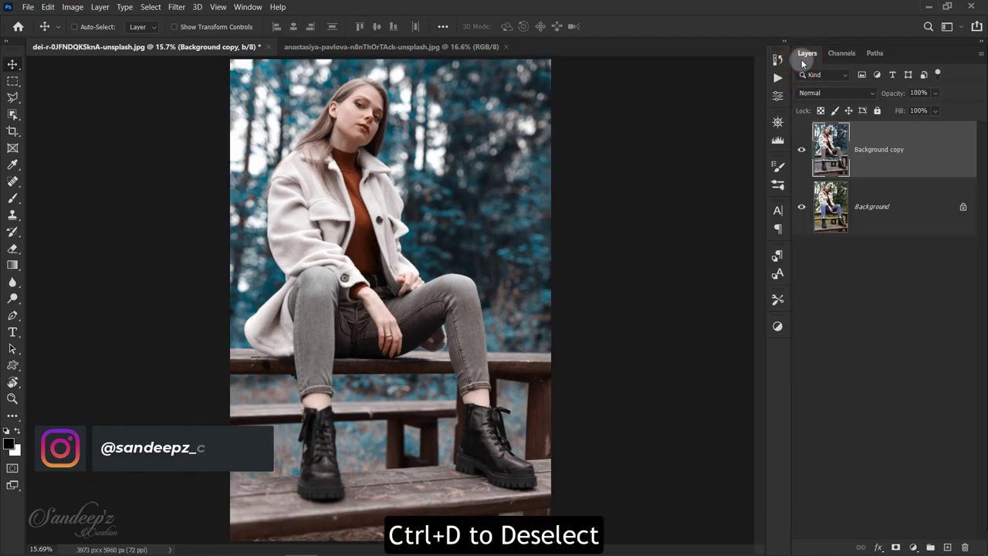
{"action": "left_click", "coordinate": [72, 7]}
{"action": "mouse_move", "coordinate": [80, 20]}
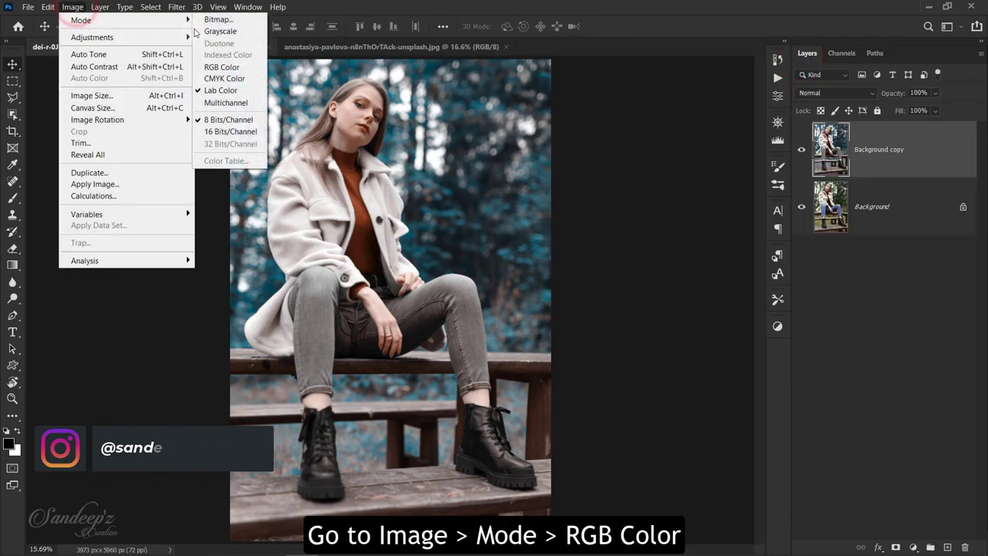
{"action": "left_click", "coordinate": [222, 67]}
{"action": "left_click", "coordinate": [576, 219]}
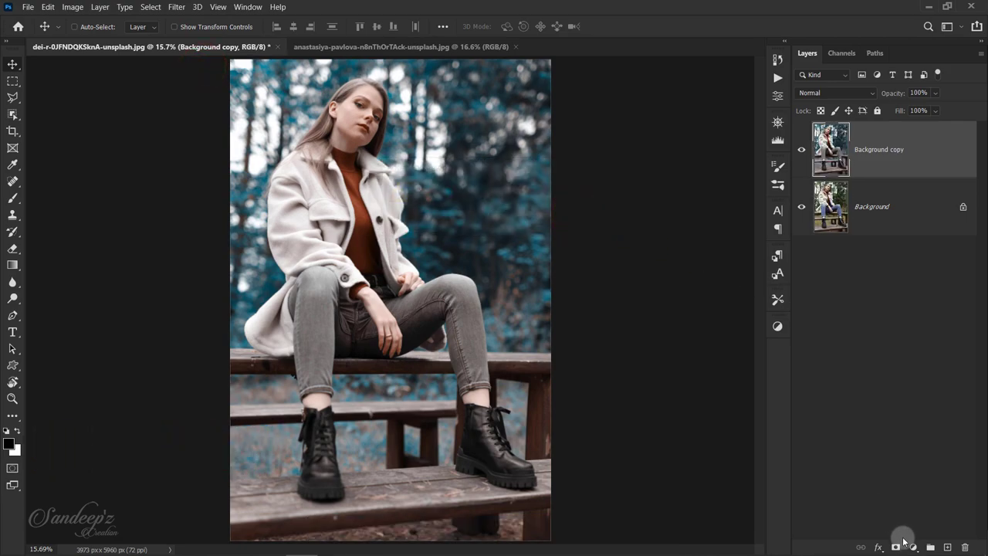
Add a Hue/Saturation layer: Master saturation -20, Cyans hue +10 and saturation -70
{"action": "left_click", "coordinate": [913, 548]}
{"action": "left_click", "coordinate": [921, 423]}
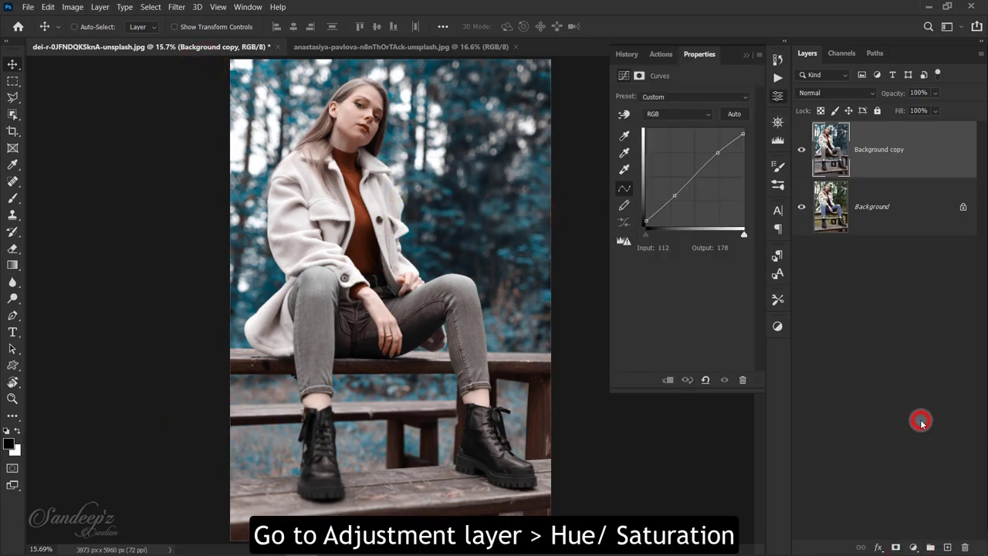
{"action": "left_click", "coordinate": [727, 157]}
{"action": "type", "text": "-20"}
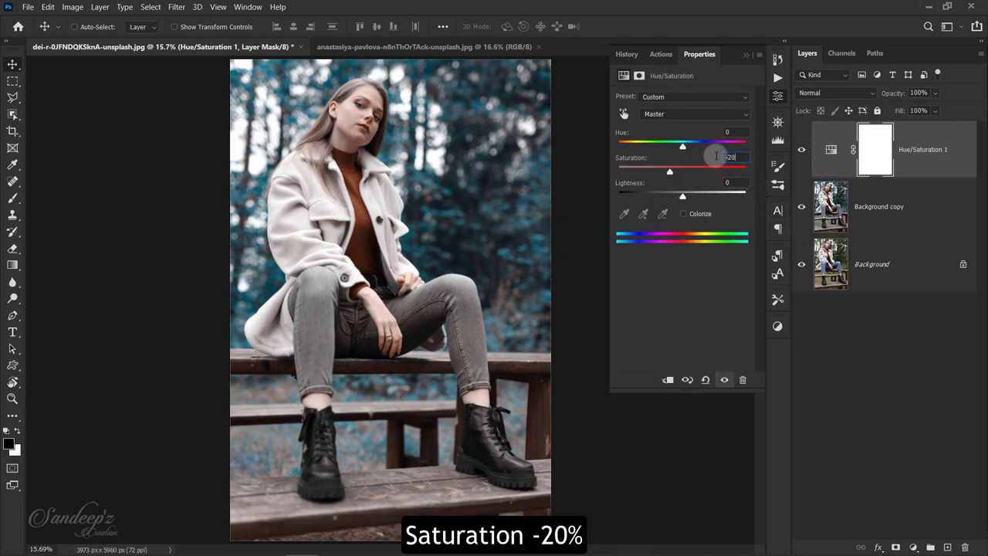
{"action": "left_click", "coordinate": [706, 114]}
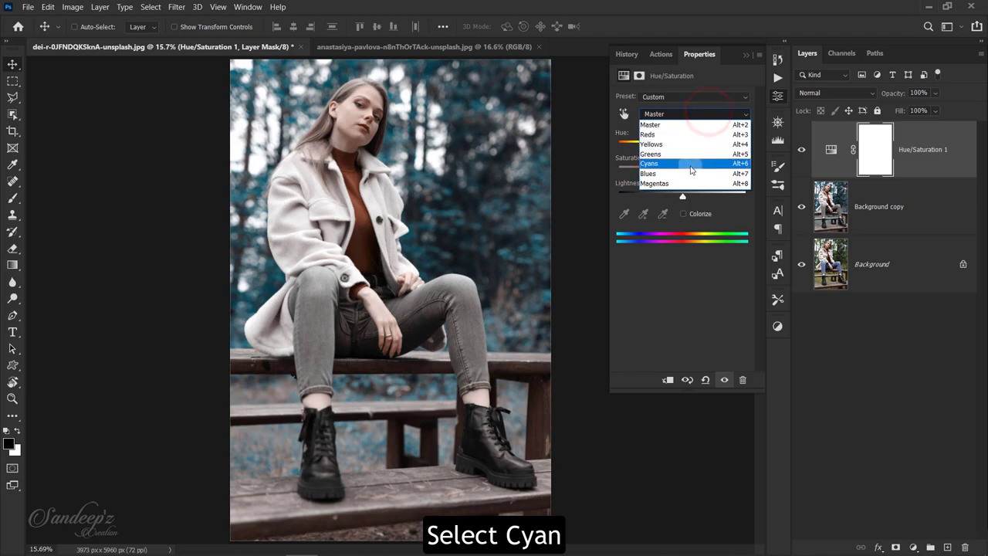
{"action": "left_click", "coordinate": [691, 164]}
{"action": "left_click", "coordinate": [727, 133]}
{"action": "type", "text": "-70"}
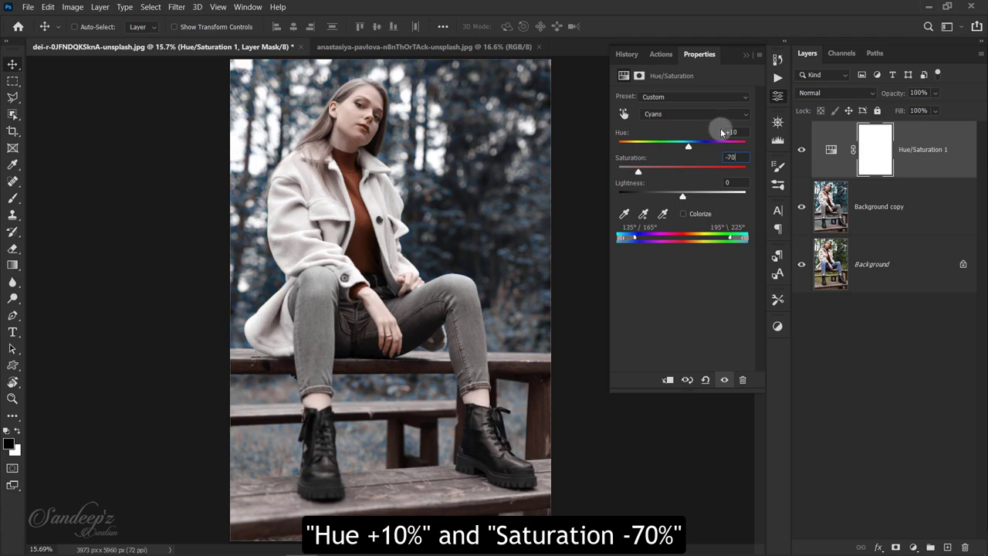
{"action": "left_click", "coordinate": [745, 54]}
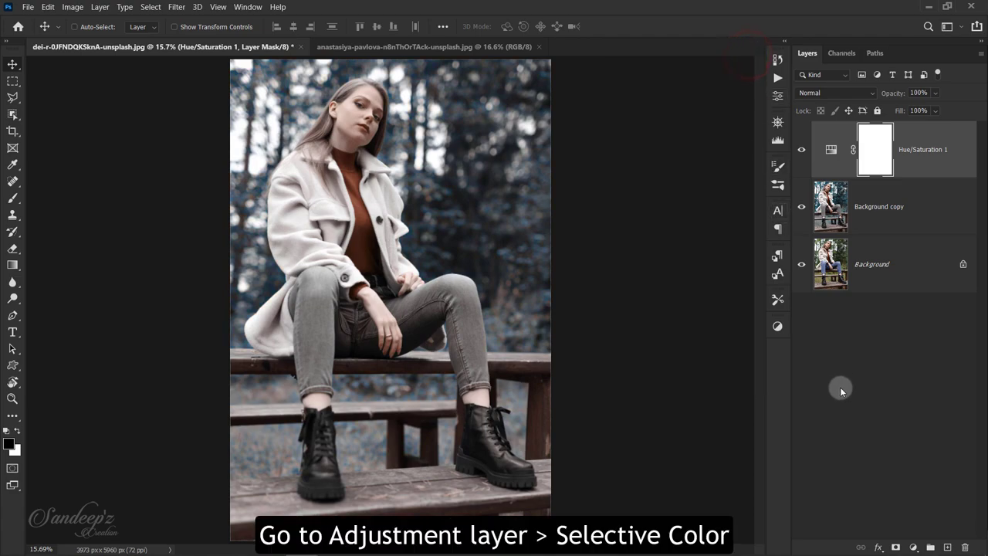
Add a Selective Color layer, adjusting Reds cyan and pushing Cyans cyan to maximum
{"action": "left_click", "coordinate": [913, 546]}
{"action": "left_click", "coordinate": [913, 536]}
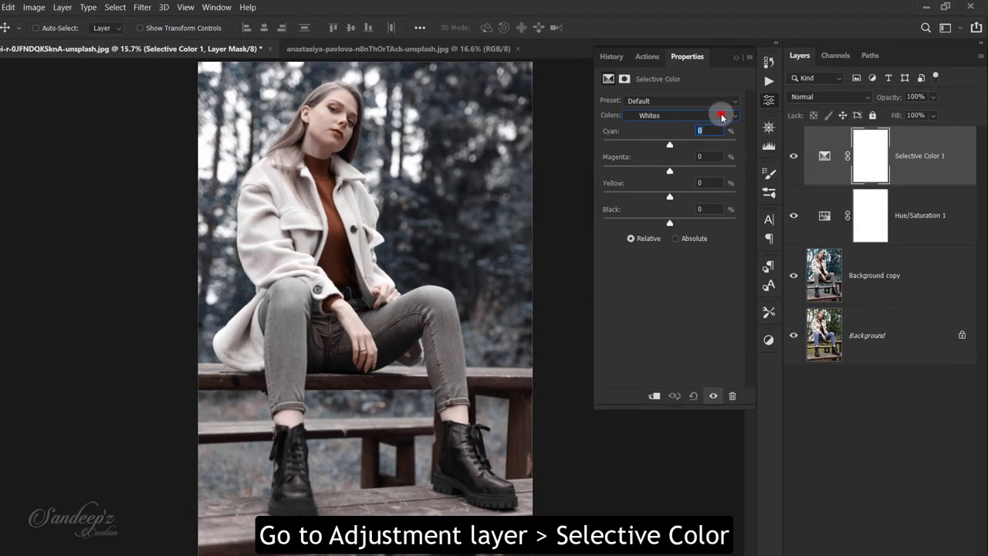
{"action": "left_click", "coordinate": [729, 110]}
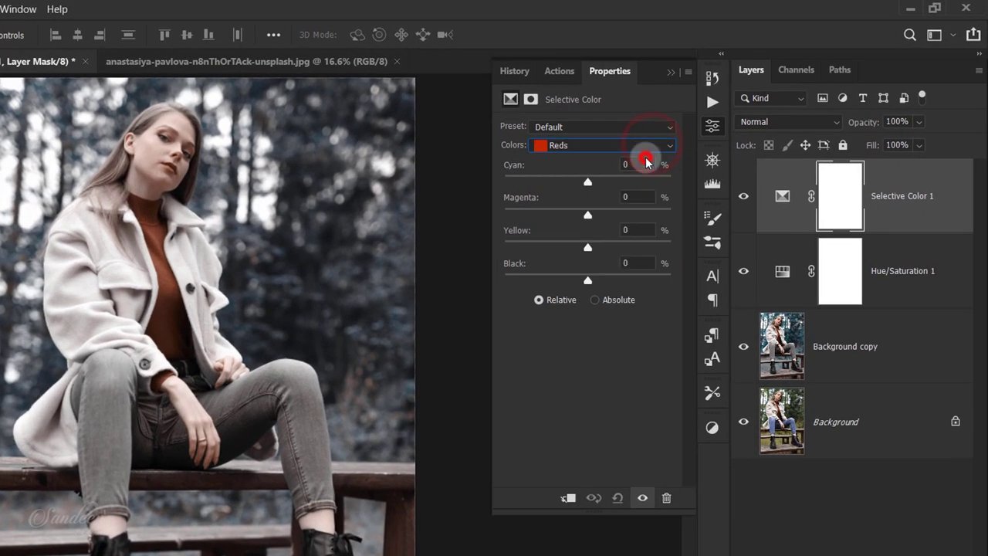
{"action": "left_click", "coordinate": [644, 164]}
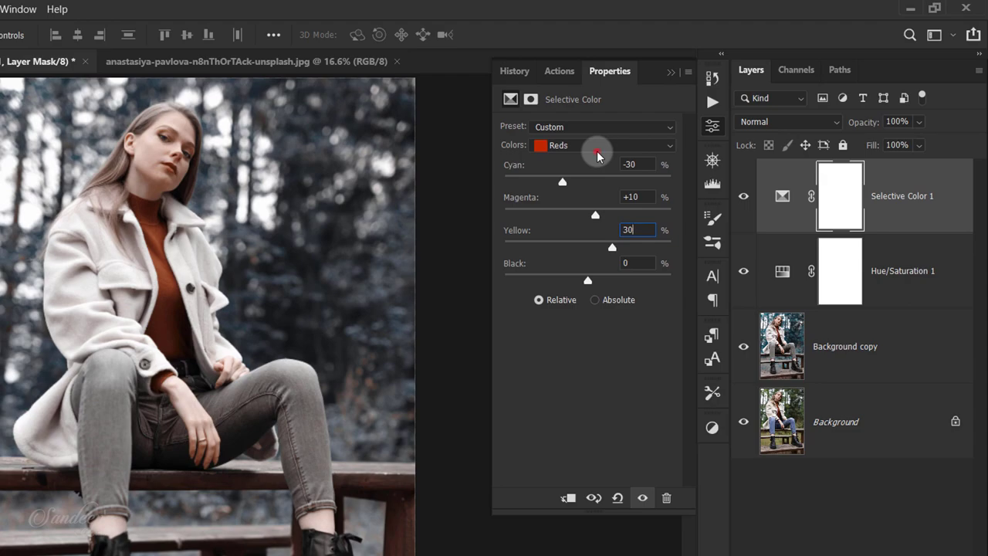
{"action": "left_click", "coordinate": [598, 155]}
{"action": "left_click", "coordinate": [588, 201]}
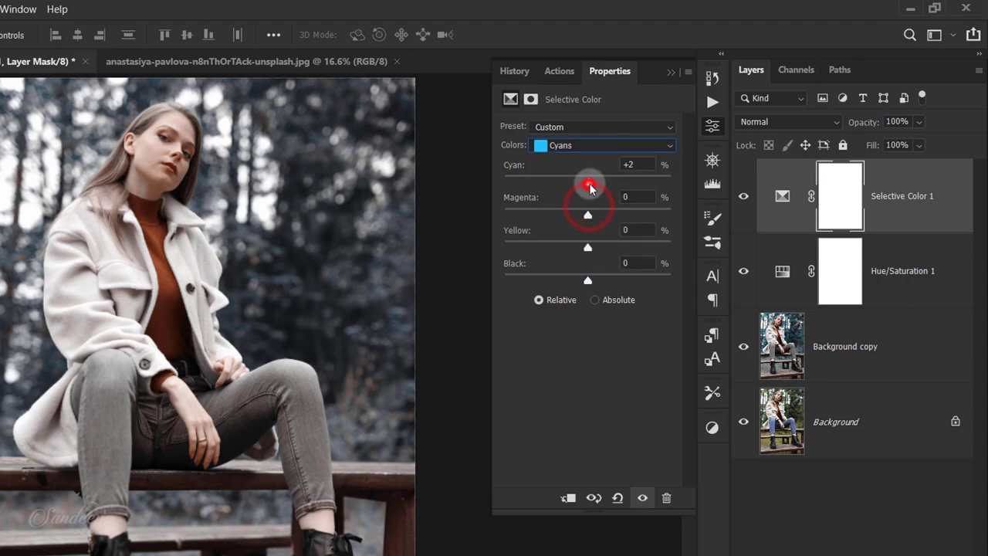
{"action": "left_click_drag", "start_coordinate": [589, 183], "coordinate": [711, 189]}
Adjust the Whites cyan and set Neutrals cyan/magenta +5 and black +10
{"action": "left_click", "coordinate": [650, 146]}
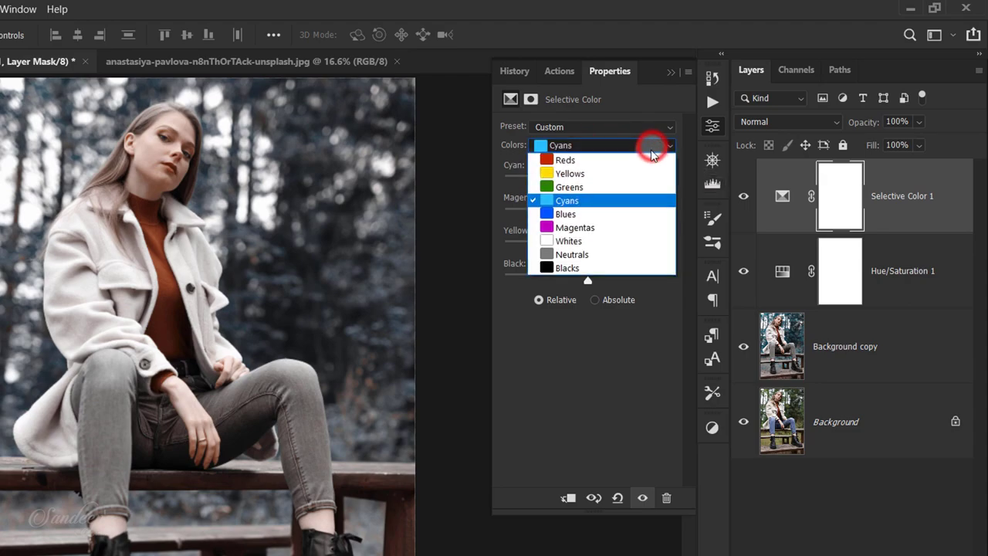
{"action": "left_click", "coordinate": [632, 231]}
{"action": "left_click", "coordinate": [638, 165]}
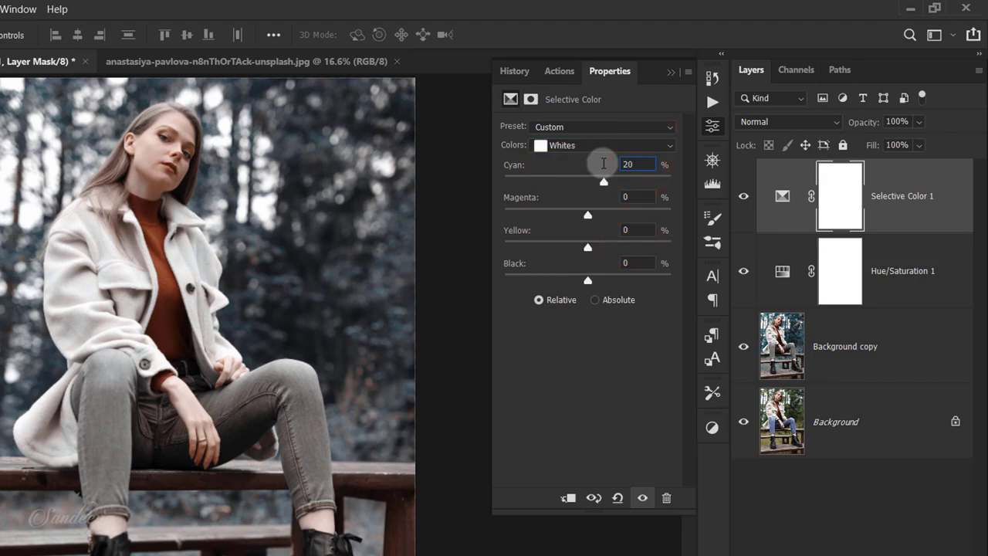
{"action": "left_click", "coordinate": [607, 146]}
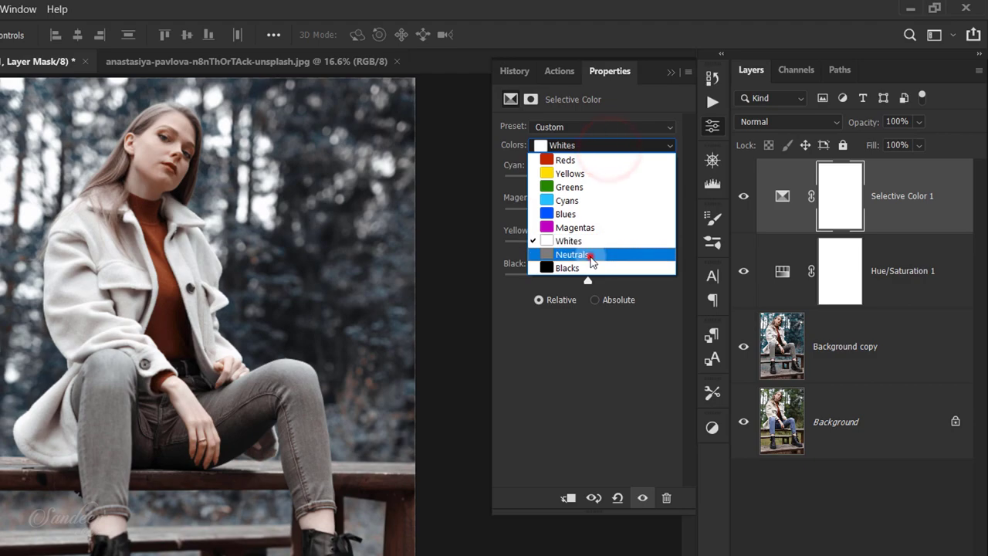
{"action": "left_click", "coordinate": [591, 255]}
{"action": "left_click", "coordinate": [632, 165]}
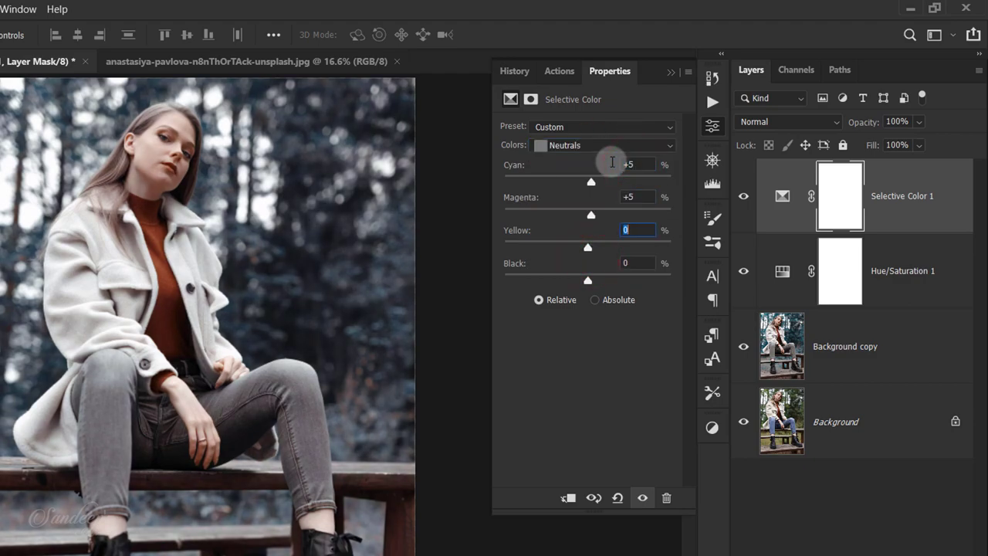
{"action": "type", "text": "0"}
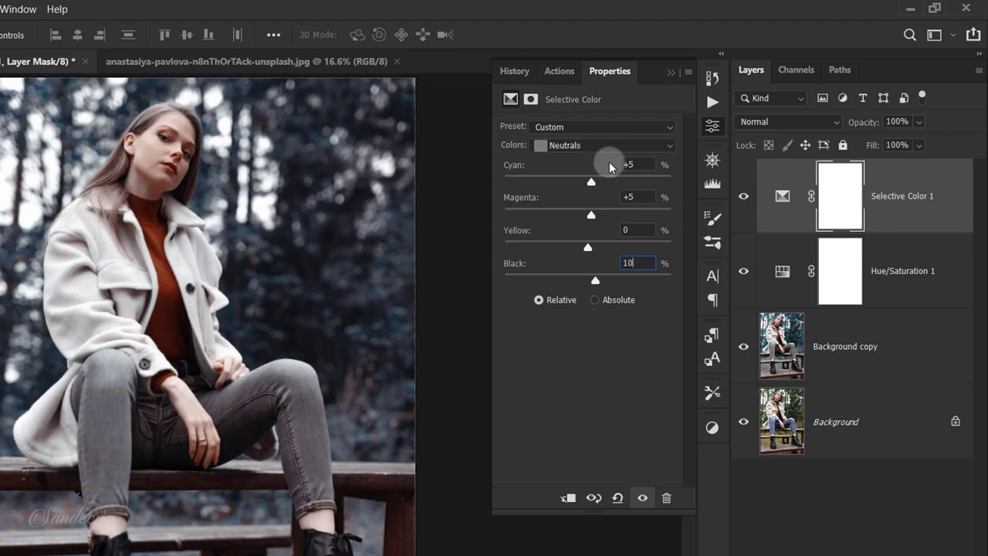
Set the Blacks cyan, magenta and yellow each to +50
{"action": "left_click", "coordinate": [613, 145]}
{"action": "left_click", "coordinate": [589, 270]}
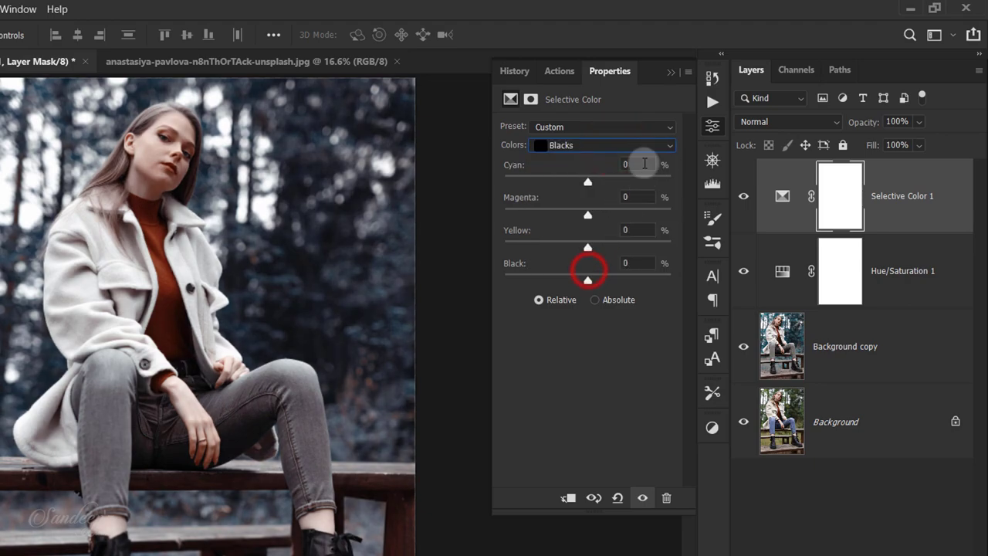
{"action": "left_click", "coordinate": [643, 163]}
{"action": "type", "text": "0"}
{"action": "key", "text": "Tab"}
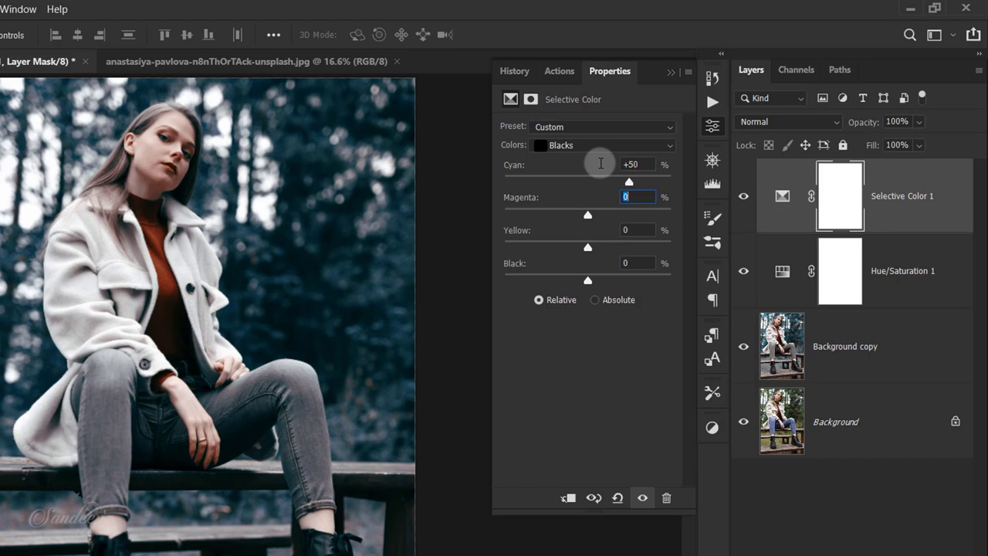
{"action": "type", "text": "50"}
{"action": "key", "text": "Tab"}
{"action": "type", "text": "50"}
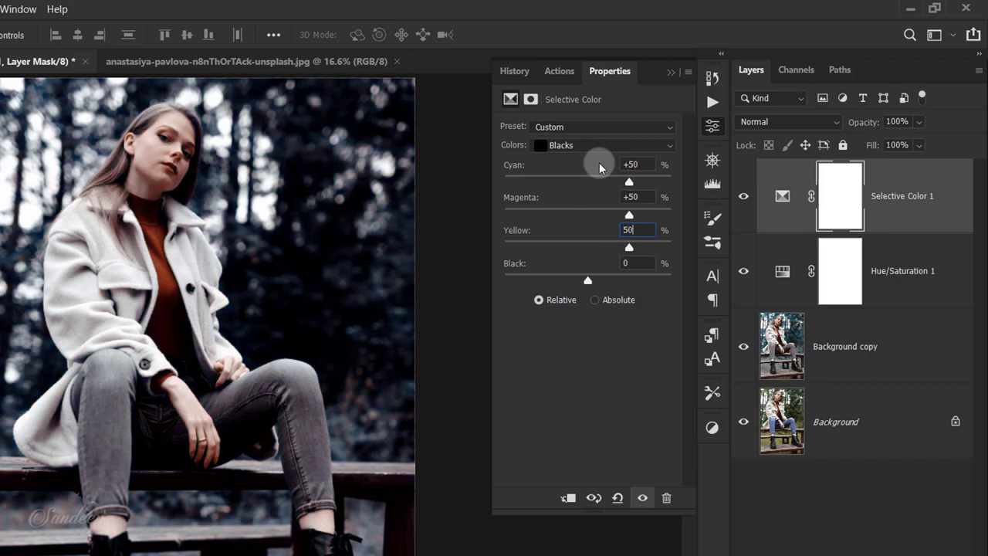
{"action": "left_click", "coordinate": [676, 76]}
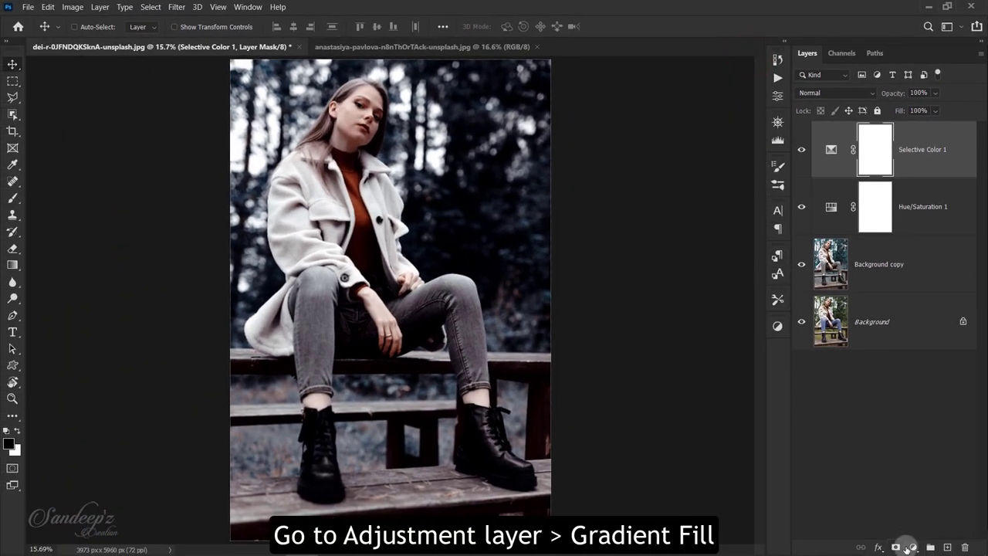
Add a reversed radial Gradient Fill layer at angle -55.99 and scale 286%
{"action": "left_click", "coordinate": [909, 546]}
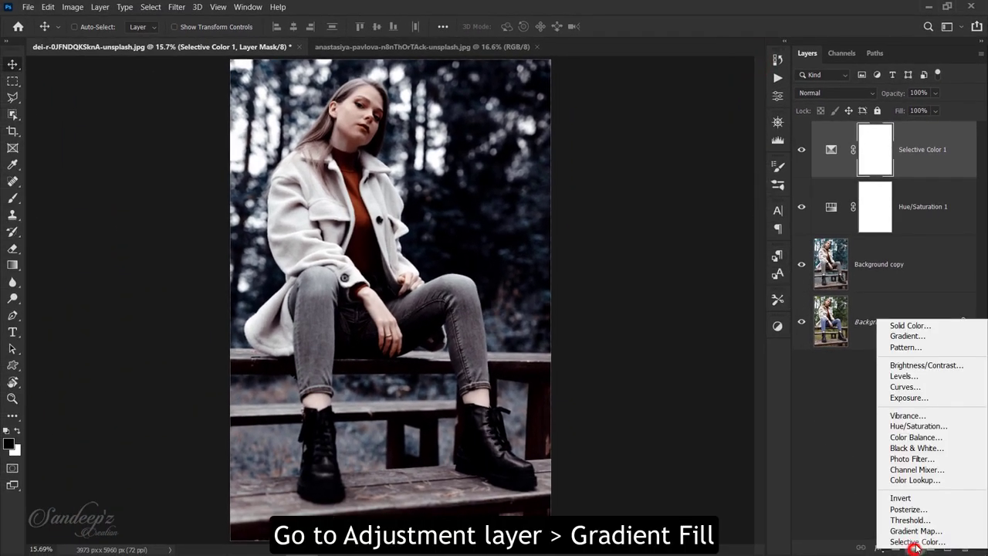
{"action": "left_click", "coordinate": [905, 335]}
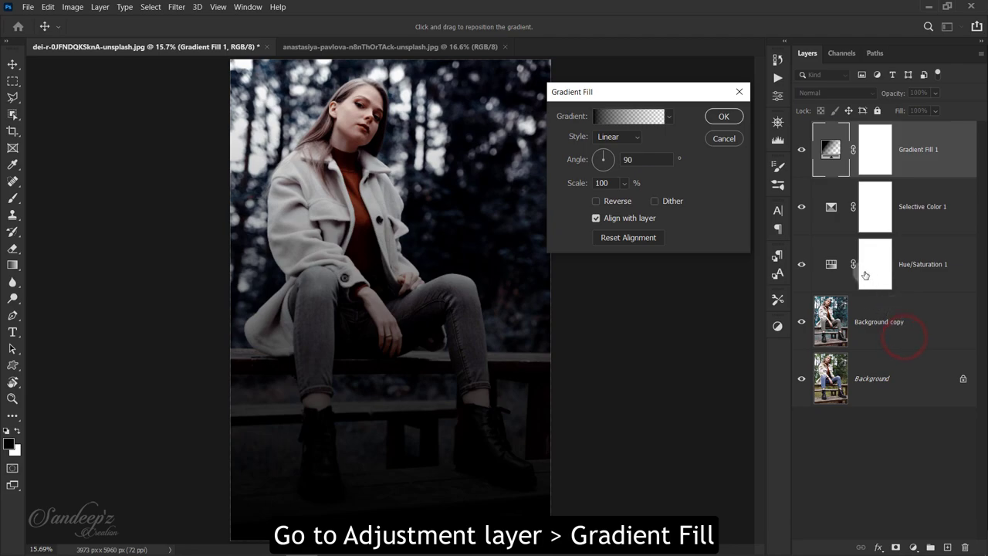
{"action": "left_click", "coordinate": [627, 136]}
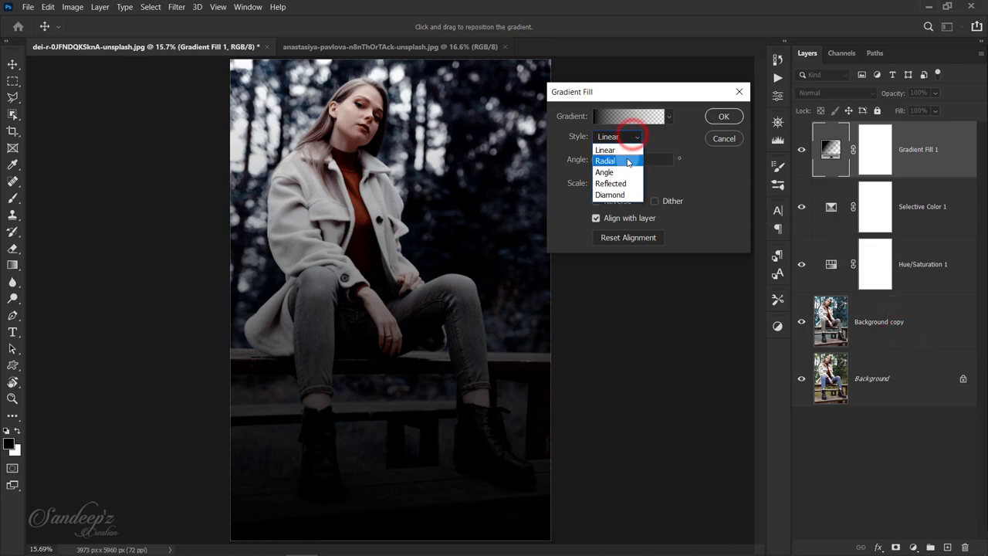
{"action": "left_click", "coordinate": [618, 155]}
{"action": "left_click", "coordinate": [596, 202]}
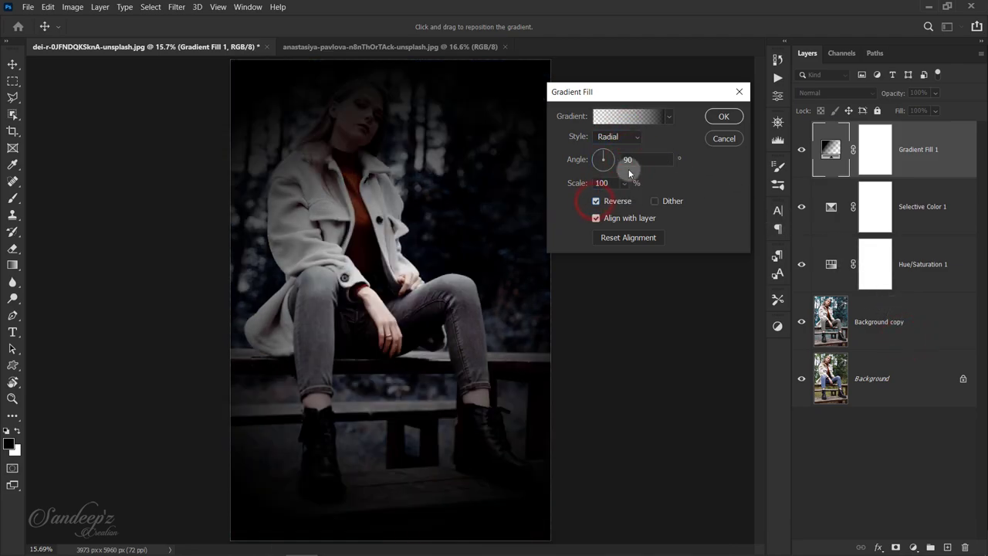
{"action": "left_click", "coordinate": [613, 171]}
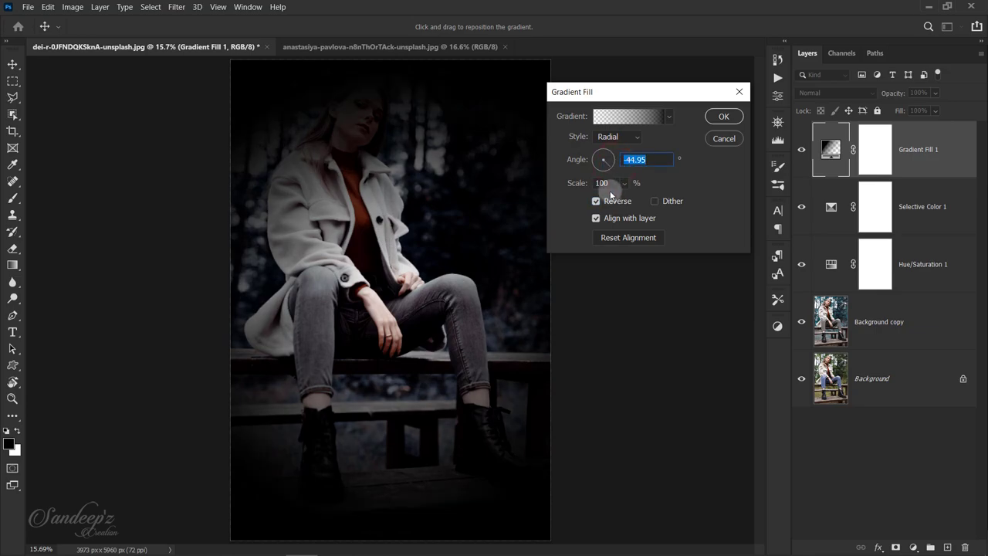
{"action": "left_click_drag", "start_coordinate": [612, 166], "coordinate": [604, 182]}
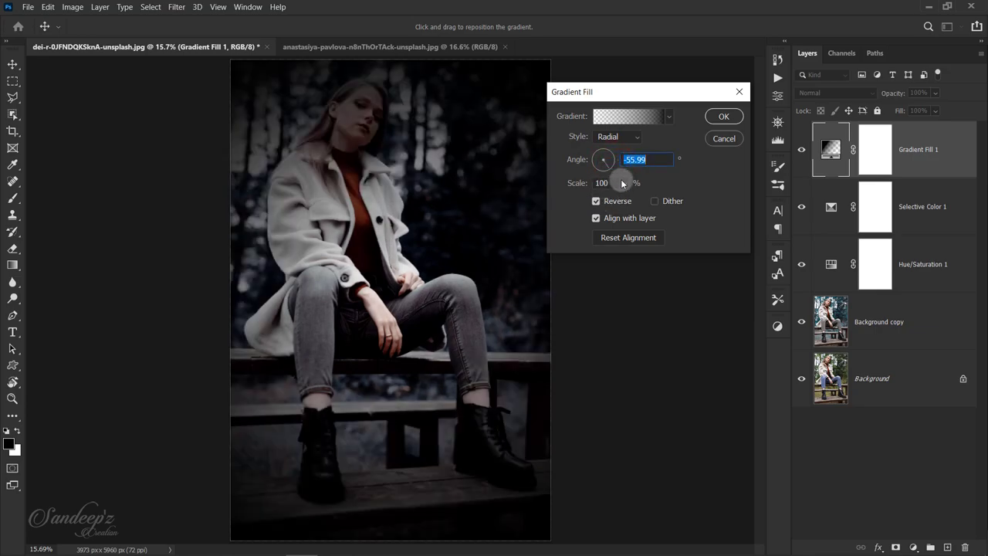
{"action": "left_click", "coordinate": [624, 183]}
{"action": "left_click_drag", "start_coordinate": [624, 199], "coordinate": [634, 201]}
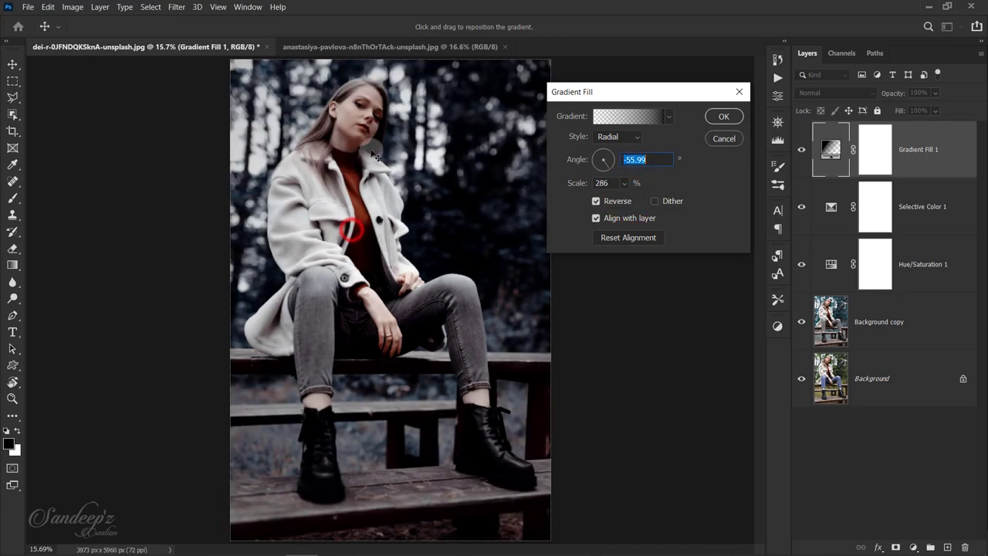
{"action": "left_click", "coordinate": [343, 228]}
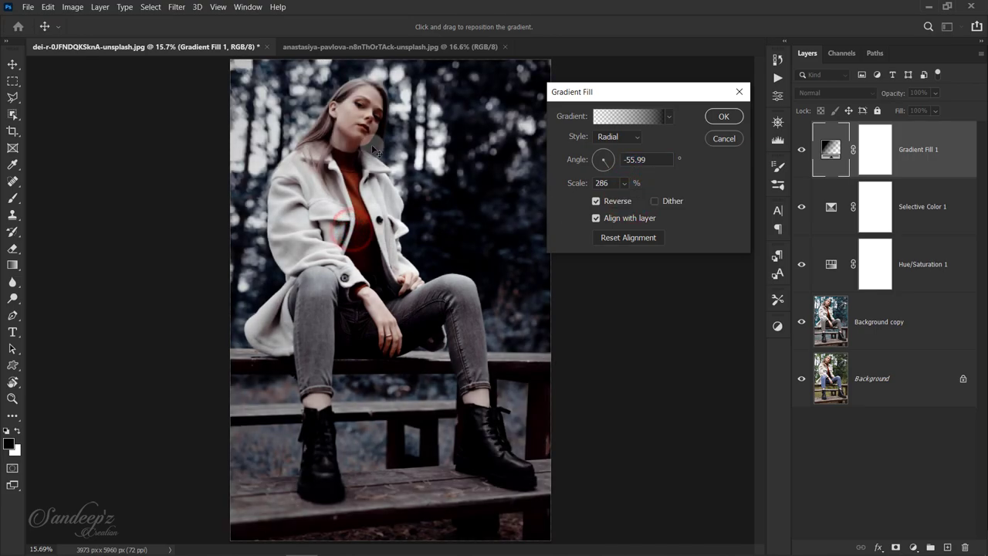
{"action": "left_click", "coordinate": [724, 117]}
Compare the vignette on and off, then move it lower on the photo
{"action": "left_click", "coordinate": [801, 149]}
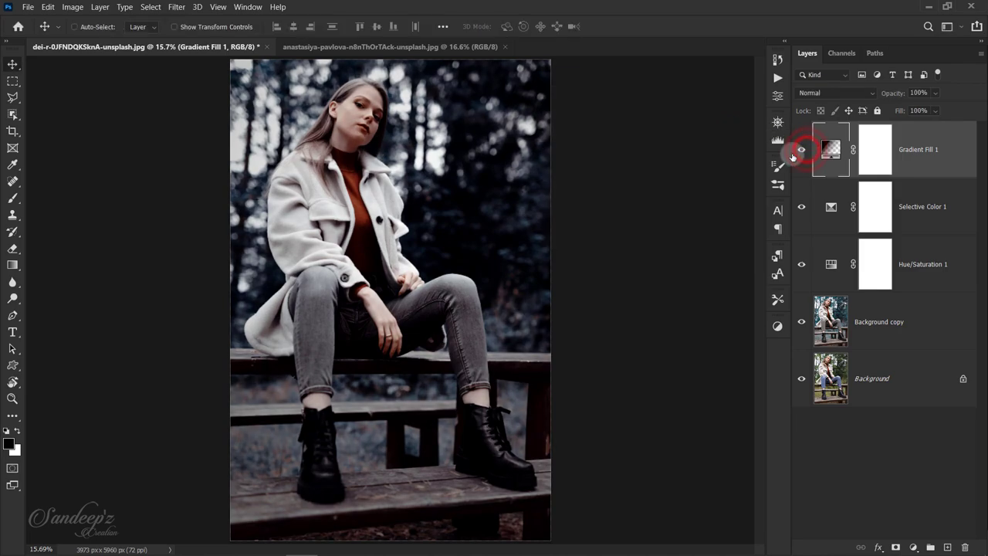
{"action": "double_click", "coordinate": [829, 149]}
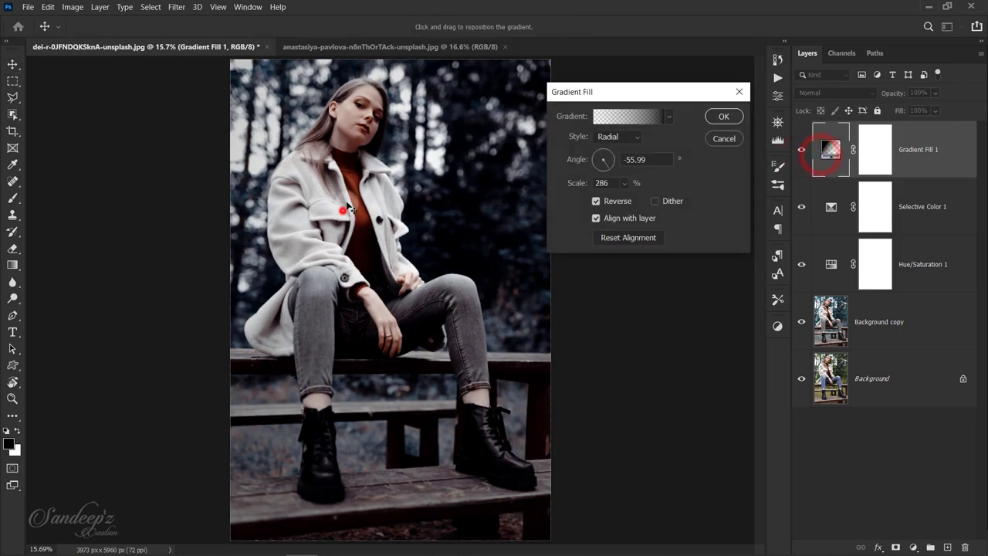
{"action": "left_click_drag", "start_coordinate": [347, 207], "coordinate": [332, 195]}
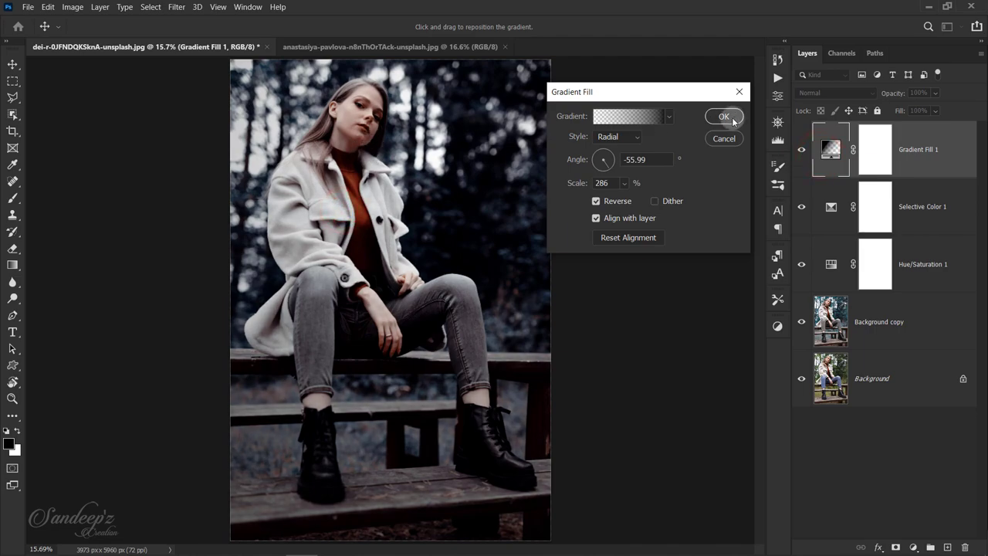
{"action": "left_click", "coordinate": [724, 117]}
Add a Curves layer with midtone and highlight points and a lifted black point
{"action": "left_click", "coordinate": [913, 547]}
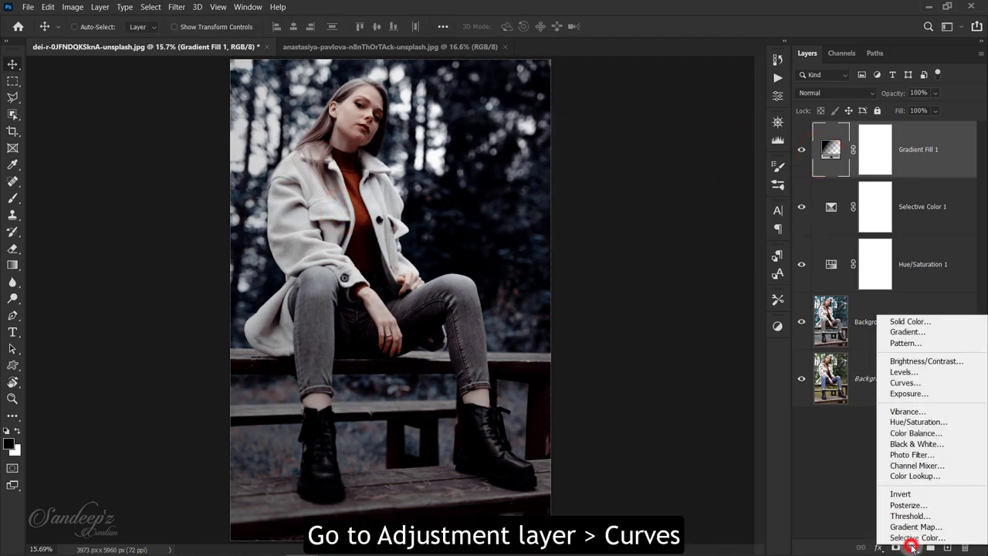
{"action": "left_click", "coordinate": [921, 383]}
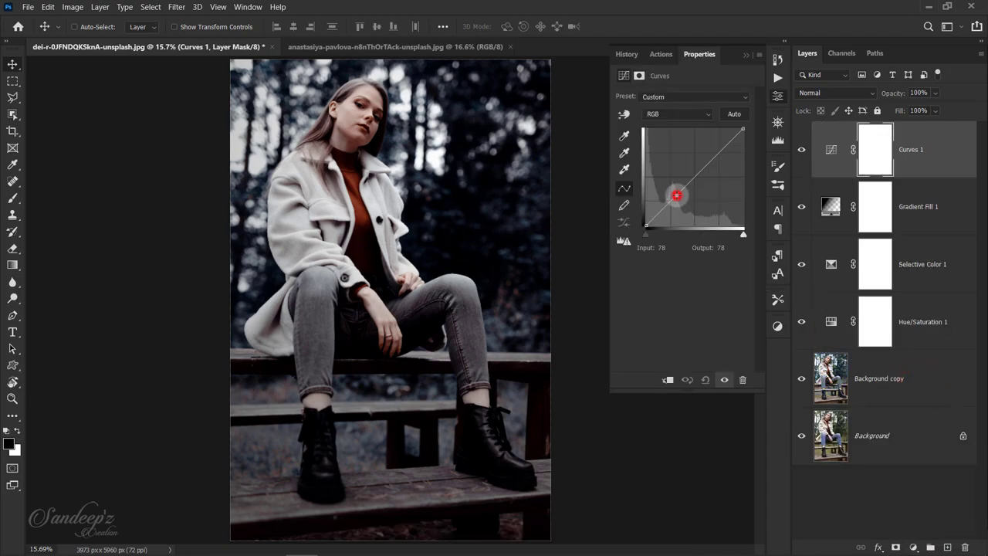
{"action": "left_click", "coordinate": [676, 196]}
{"action": "left_click_drag", "start_coordinate": [647, 225], "coordinate": [611, 221]}
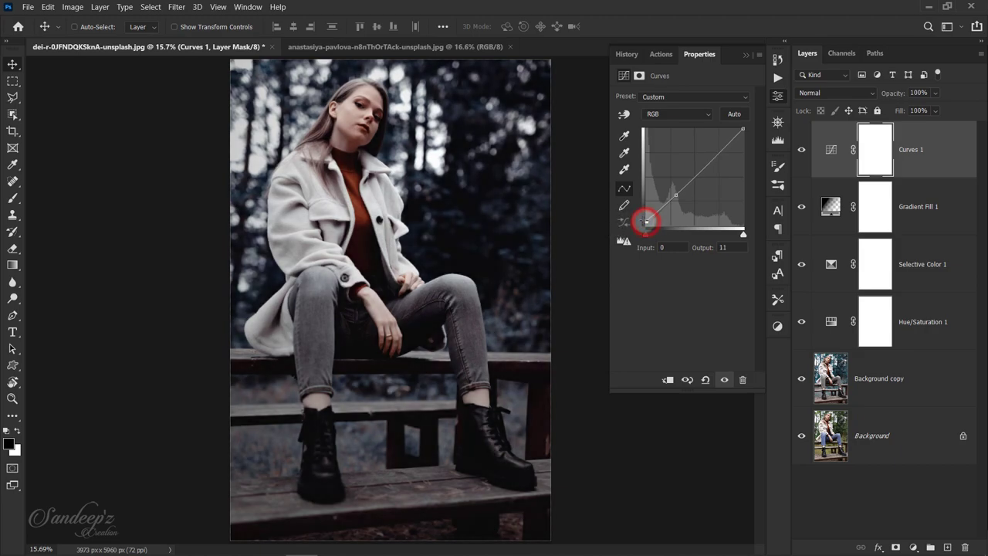
{"action": "mouse_move", "coordinate": [715, 156]}
{"action": "left_mouse_down"}
{"action": "mouse_move", "coordinate": [752, 161]}
{"action": "mouse_move", "coordinate": [768, 129]}
{"action": "left_mouse_up"}
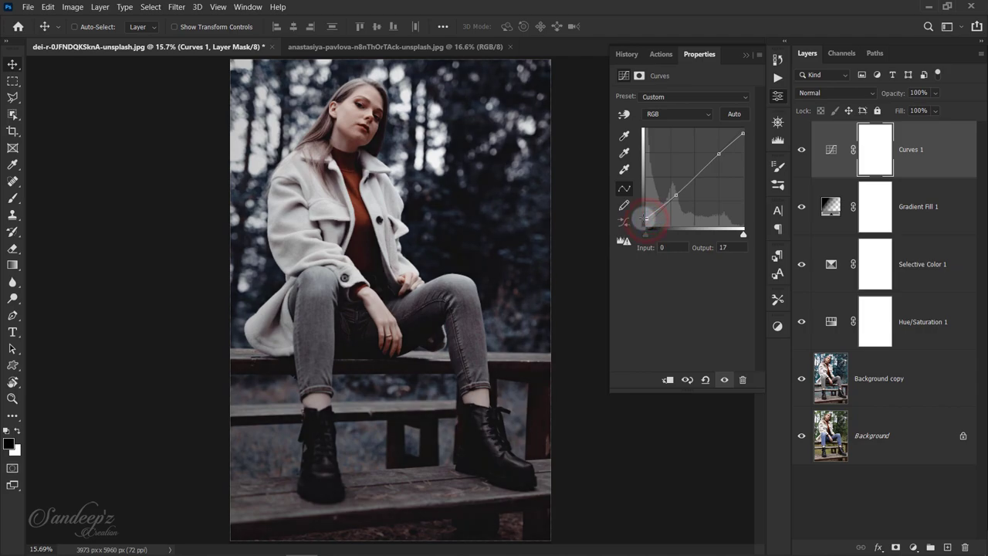
{"action": "left_click_drag", "start_coordinate": [646, 218], "coordinate": [645, 223]}
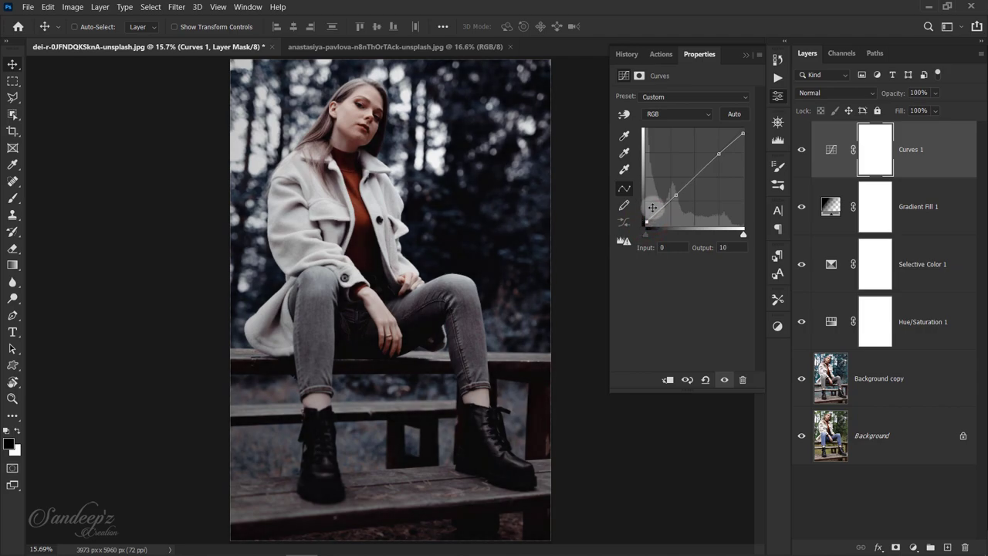
{"action": "left_click", "coordinate": [745, 55]}
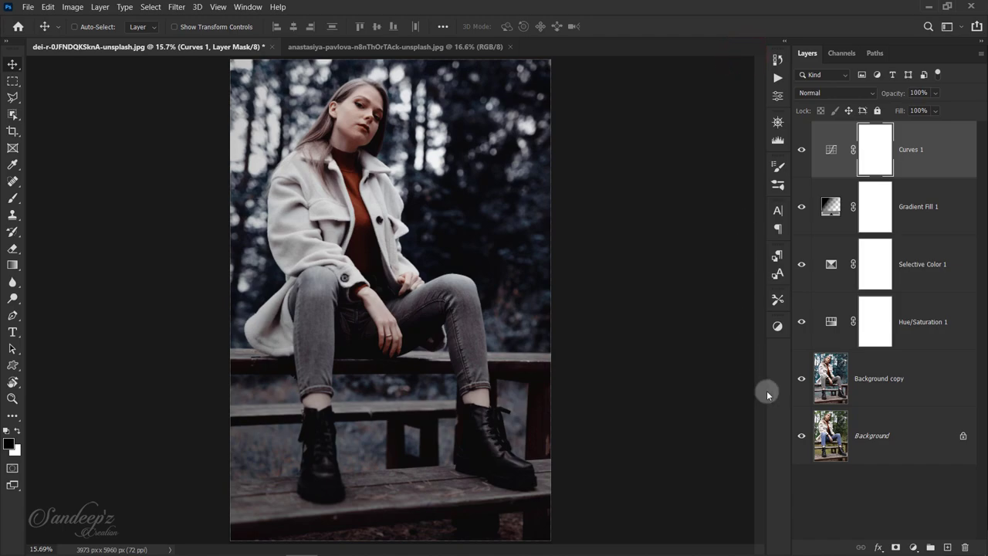
Toggle between the original and graded portrait to compare them
{"action": "left_click", "coordinate": [801, 437], "text": "alt"}
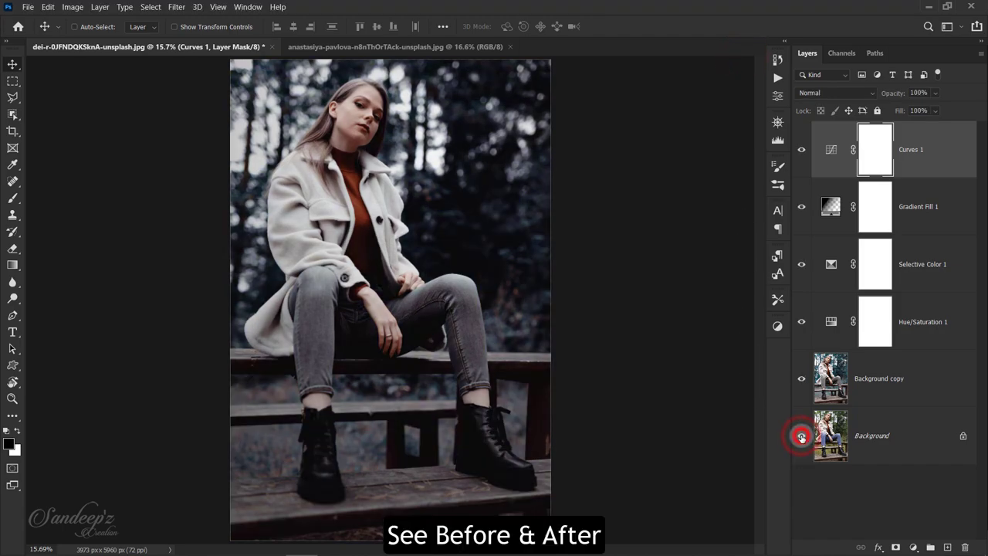
{"action": "left_click", "coordinate": [801, 437], "text": "alt"}
{"action": "left_click", "coordinate": [801, 437], "text": "alt"}
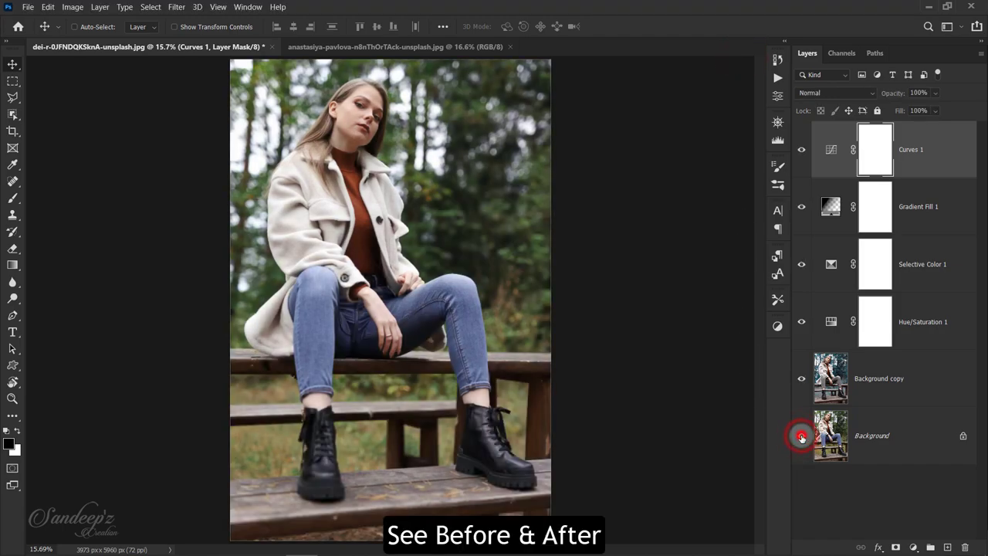
{"action": "left_click", "coordinate": [801, 437], "text": "alt"}
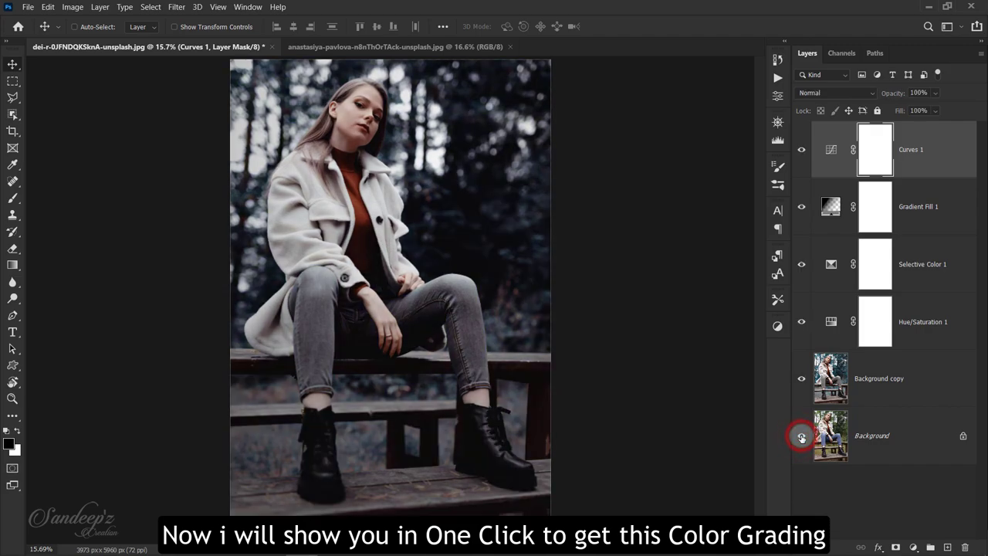
Switch to the cornfield photo and show the Actions panel
{"action": "left_click", "coordinate": [445, 48]}
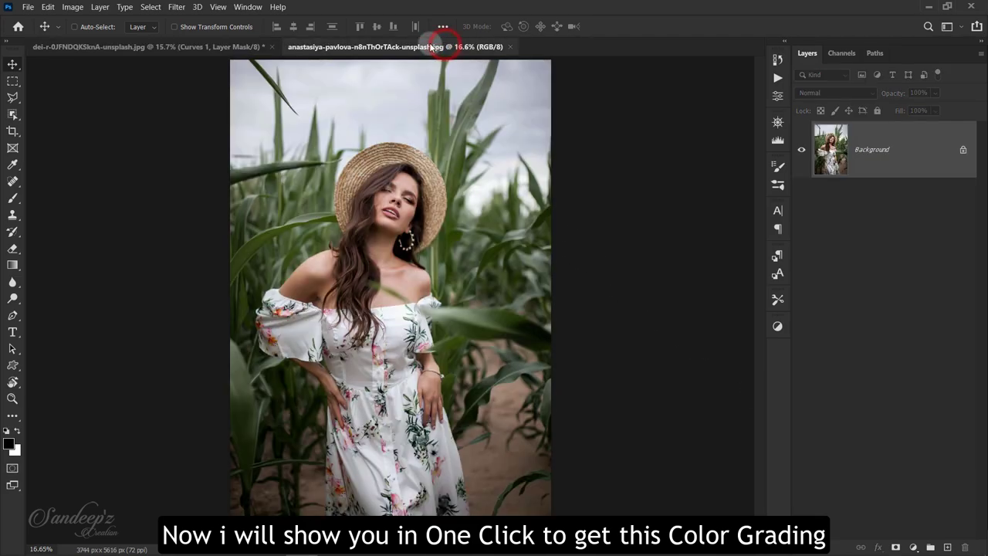
{"action": "left_click", "coordinate": [248, 7]}
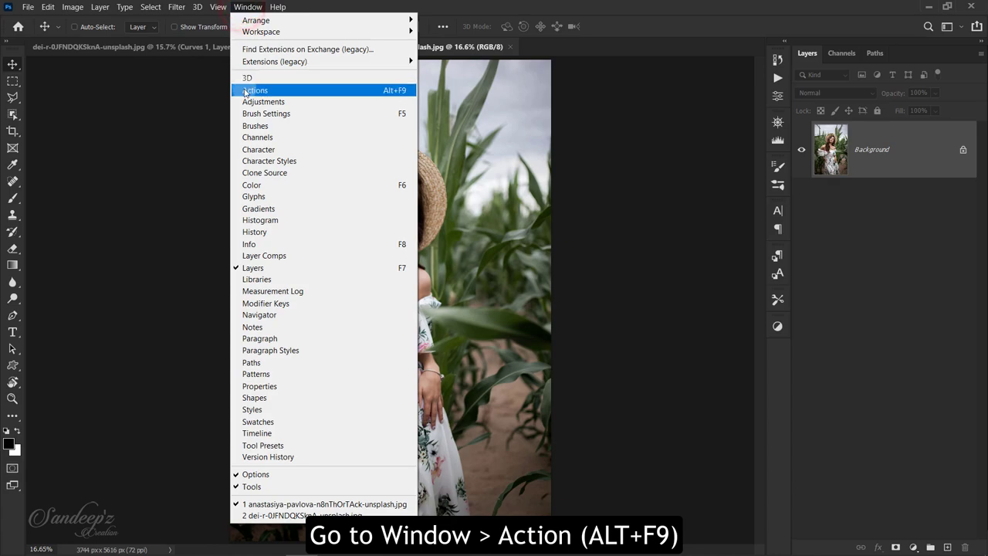
{"action": "left_click", "coordinate": [245, 89]}
{"action": "left_click", "coordinate": [758, 54]}
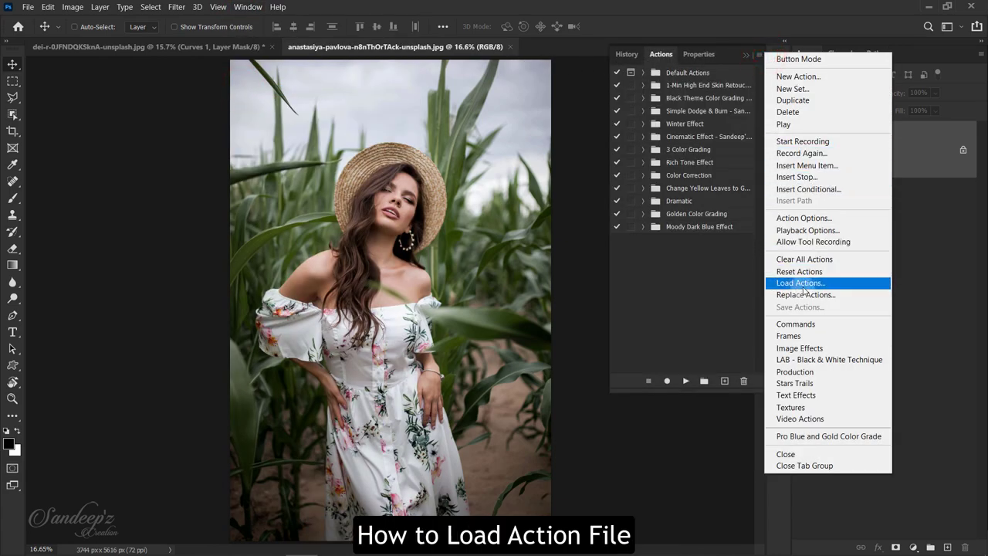
{"action": "left_click", "coordinate": [741, 291]}
Play the Moody Dark Blue Effect 'Start here!' action and expand its layer group
{"action": "left_click", "coordinate": [639, 227]}
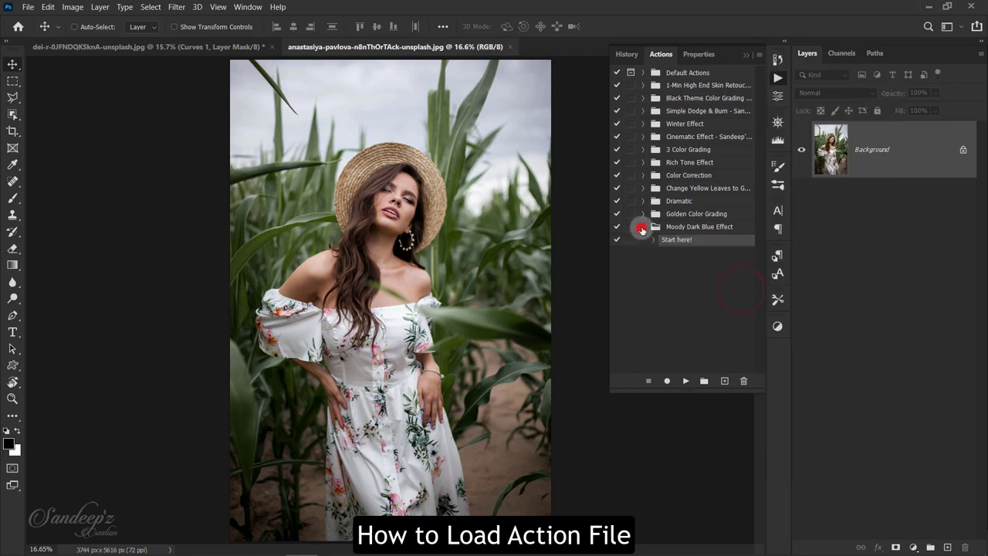
{"action": "left_click", "coordinate": [683, 240]}
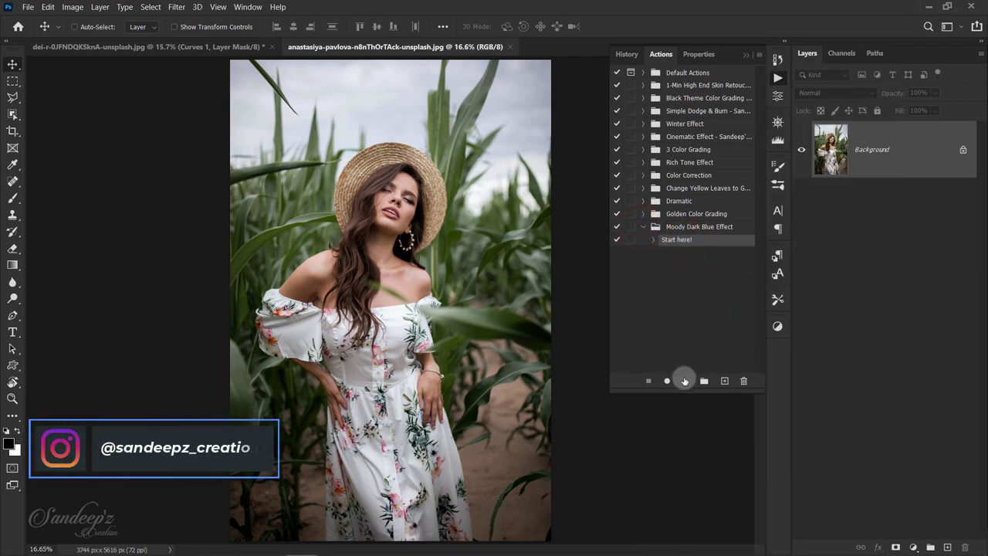
{"action": "left_click", "coordinate": [684, 380]}
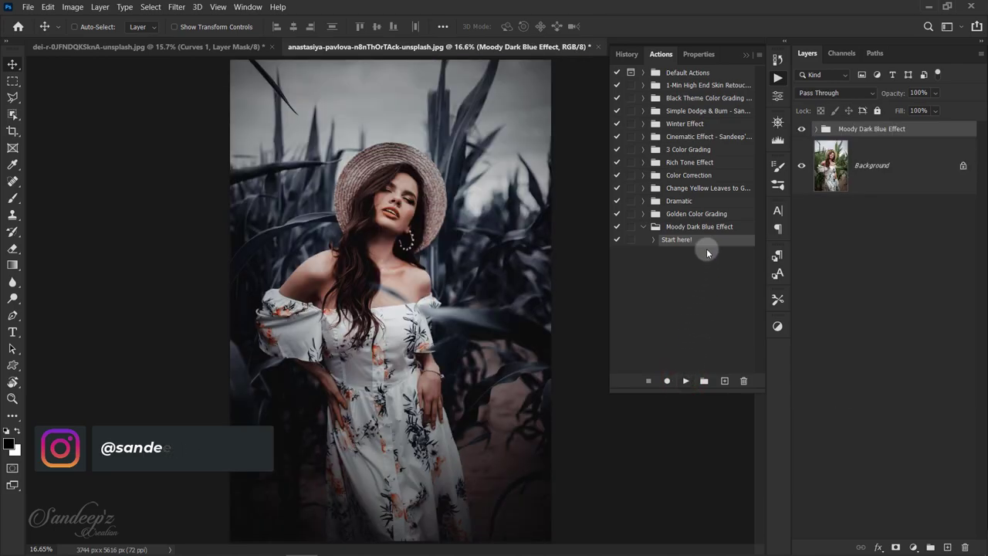
{"action": "left_click", "coordinate": [745, 58]}
{"action": "left_click", "coordinate": [817, 130]}
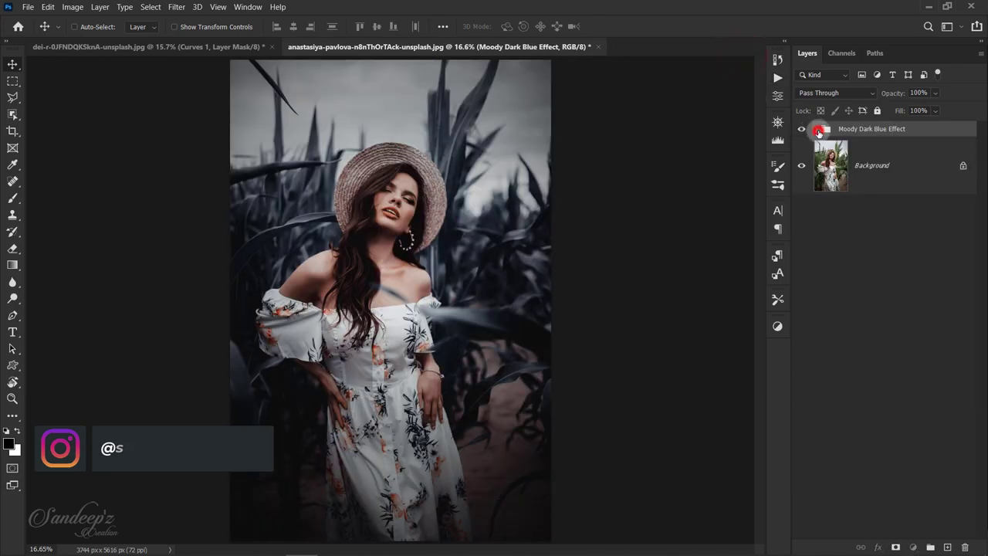
Reposition the cornfield's Gradient Fill 1 vignette with scale 297% and angle -55.51
{"action": "double_click", "coordinate": [856, 223]}
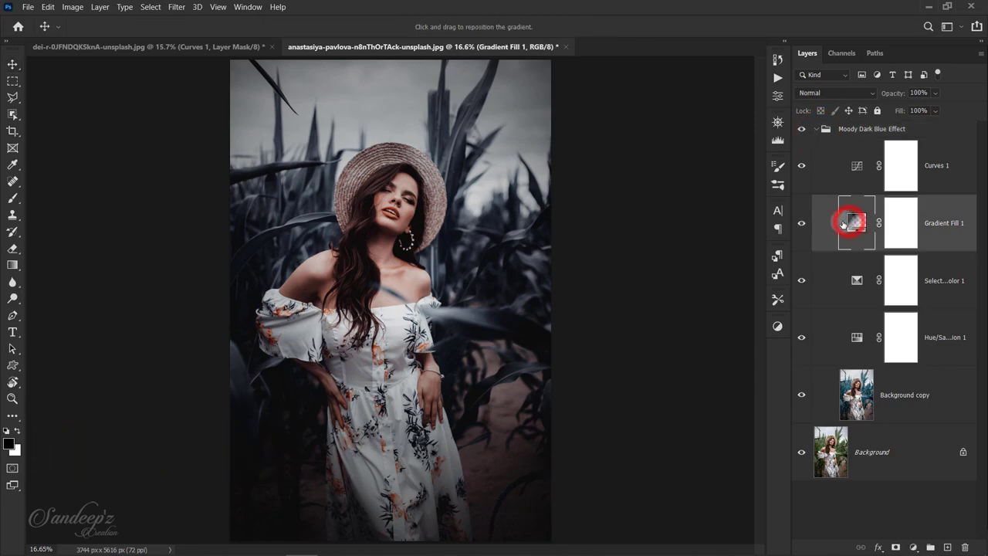
{"action": "left_click_drag", "start_coordinate": [380, 258], "coordinate": [396, 221]}
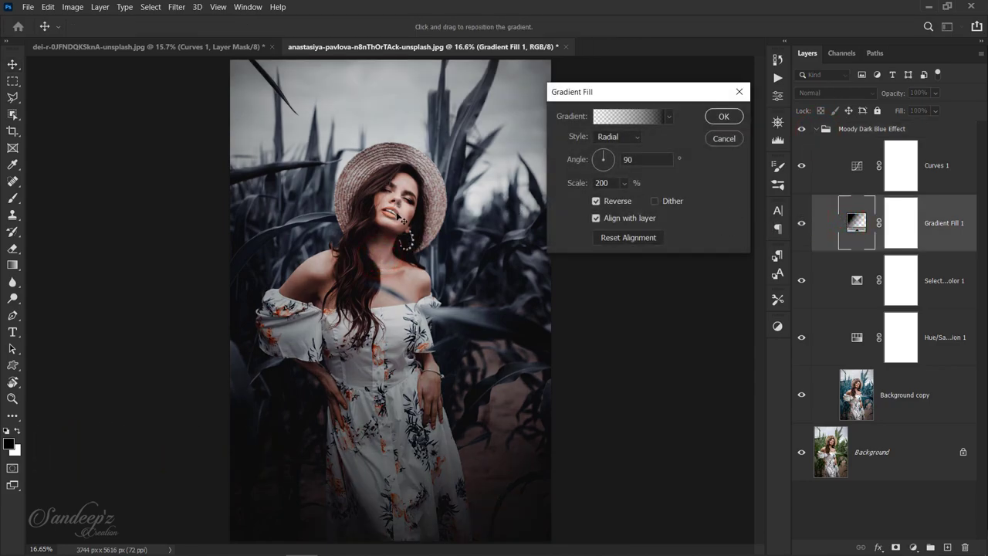
{"action": "left_click", "coordinate": [624, 183]}
{"action": "left_click_drag", "start_coordinate": [626, 199], "coordinate": [633, 201]}
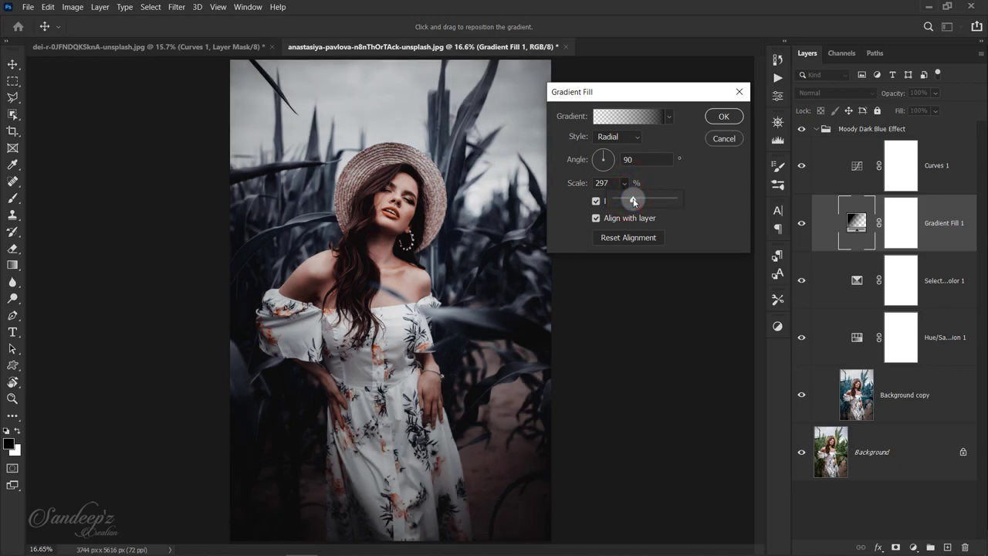
{"action": "left_click", "coordinate": [615, 162]}
{"action": "left_click_drag", "start_coordinate": [611, 170], "coordinate": [613, 170]}
{"action": "left_click", "coordinate": [722, 118]}
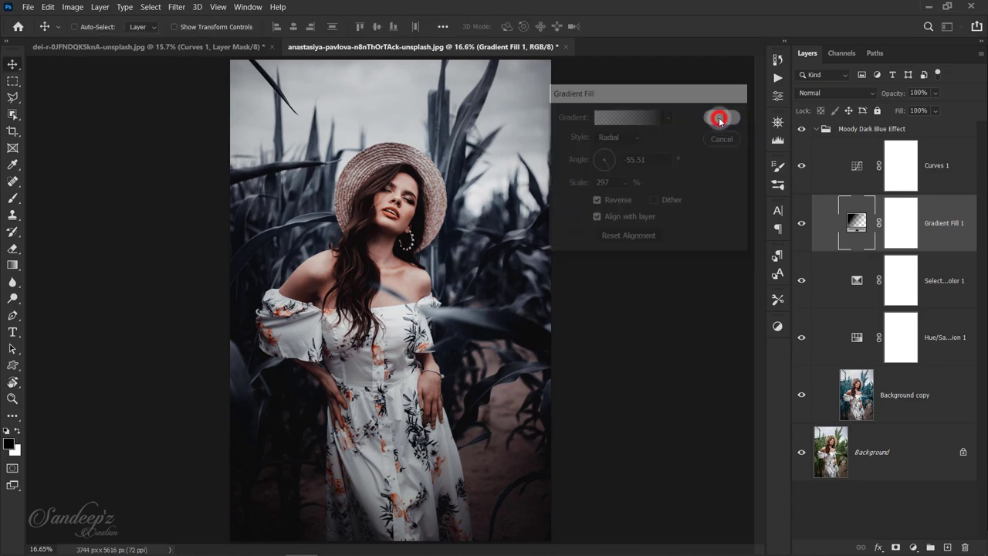
Toggle the moody grade group off and on to compare with the original
{"action": "left_click", "coordinate": [803, 130]}
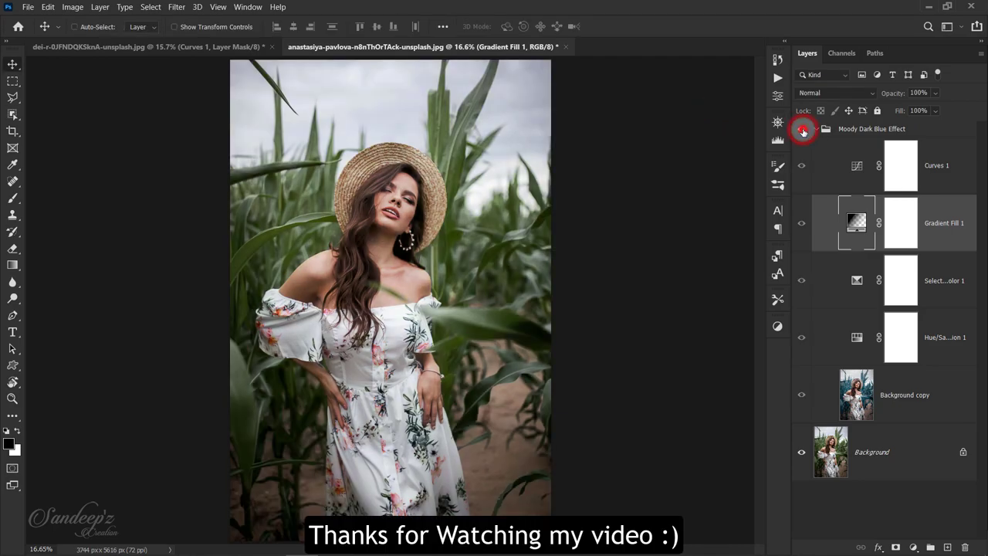
{"action": "left_click", "coordinate": [802, 130]}
{"action": "left_click", "coordinate": [803, 131]}
{"action": "left_click", "coordinate": [803, 131]}
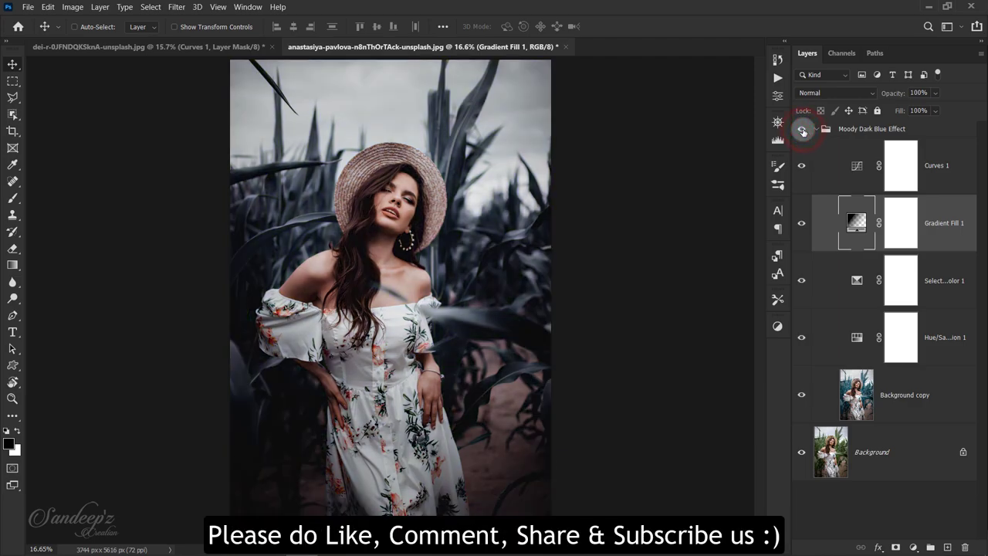